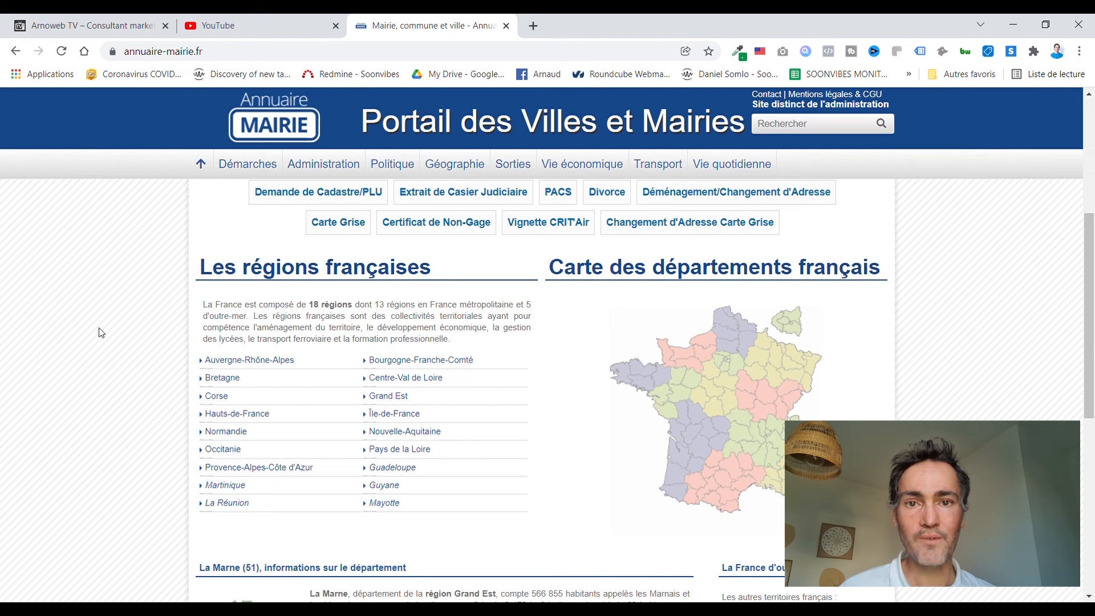
pyautogui.scroll(5, 101, 332)
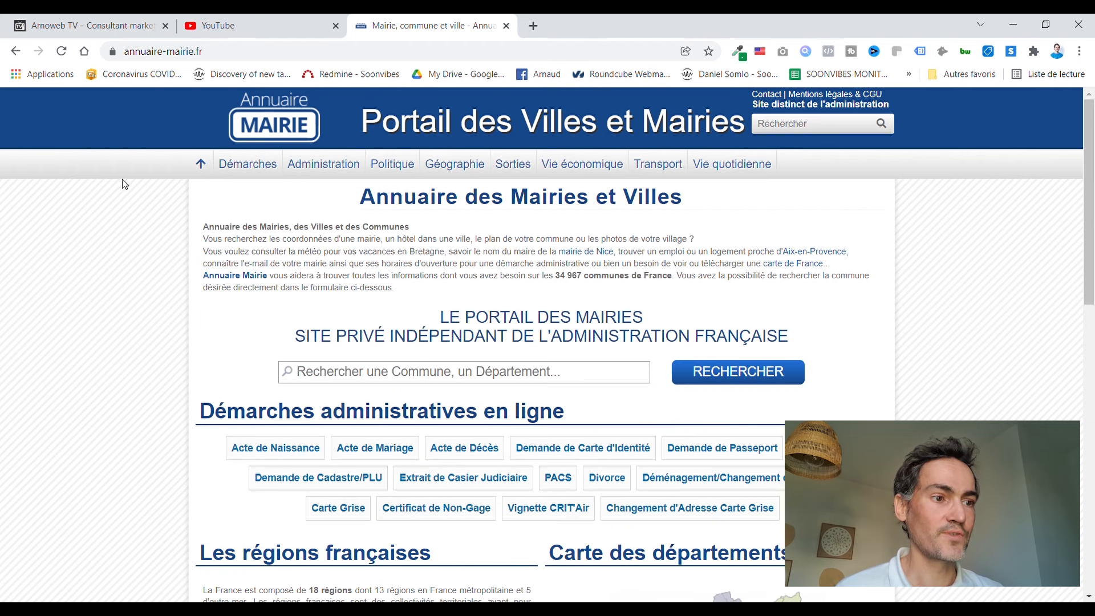
pyautogui.click(248, 56)
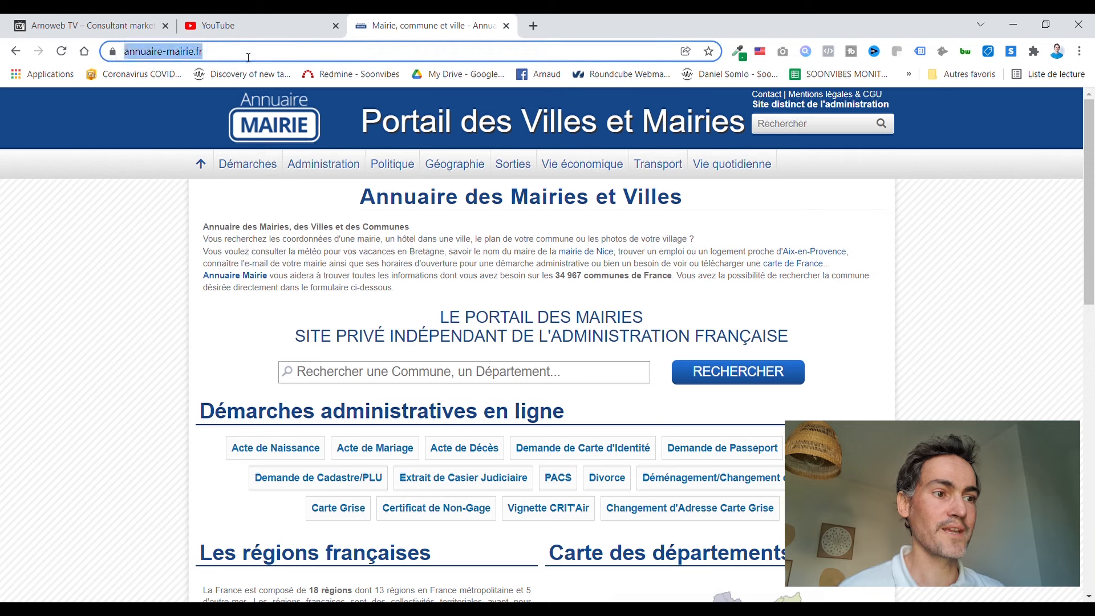
pyautogui.click(257, 55)
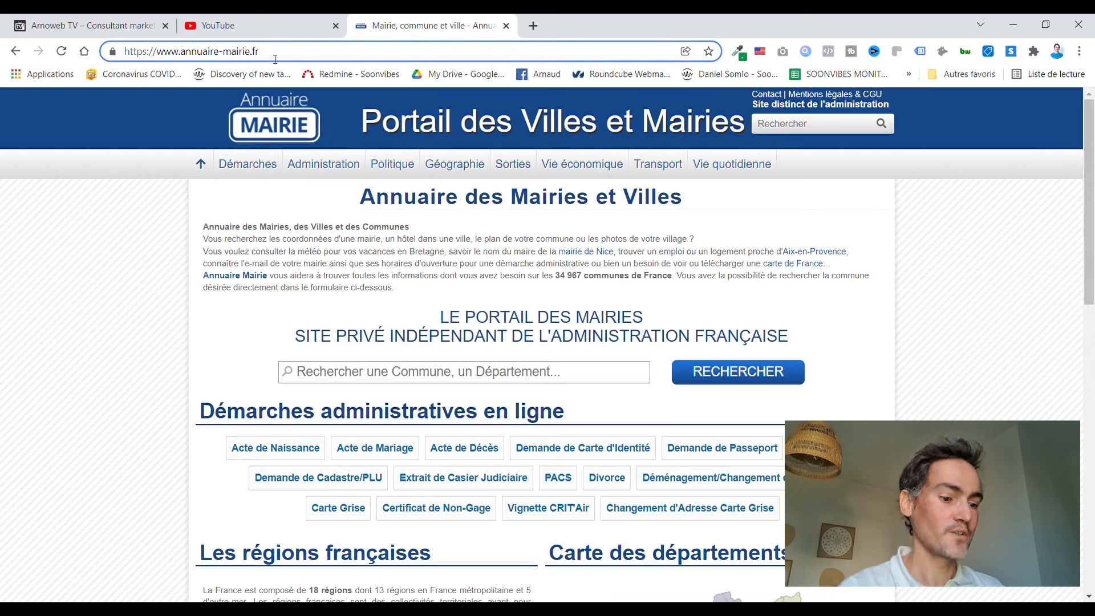
pyautogui.write('/sie')
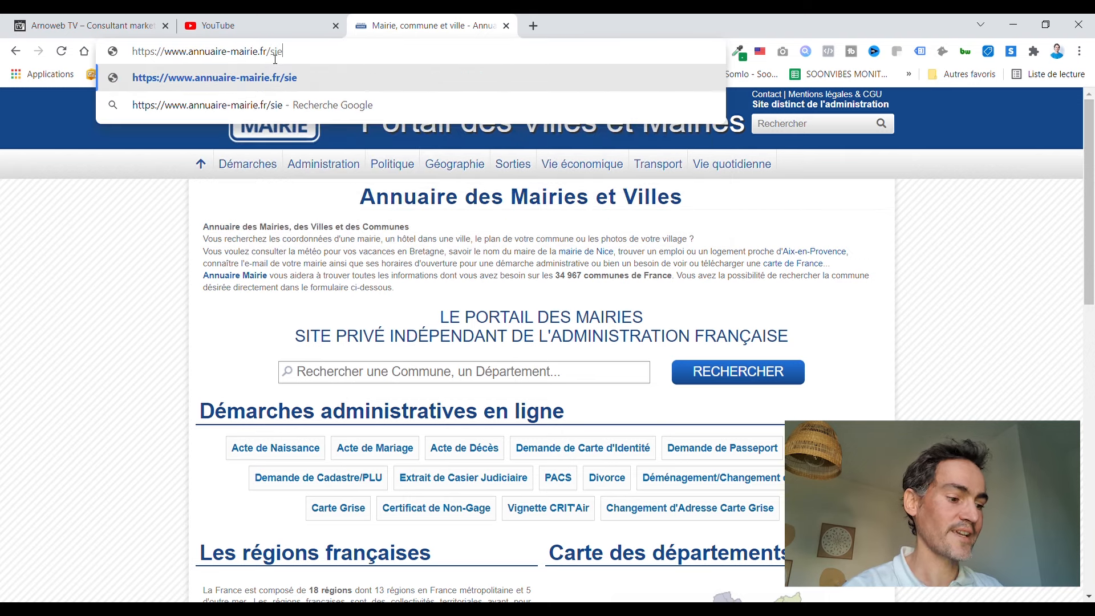
pyautogui.press('BackSpace')
pyautogui.write('temap')
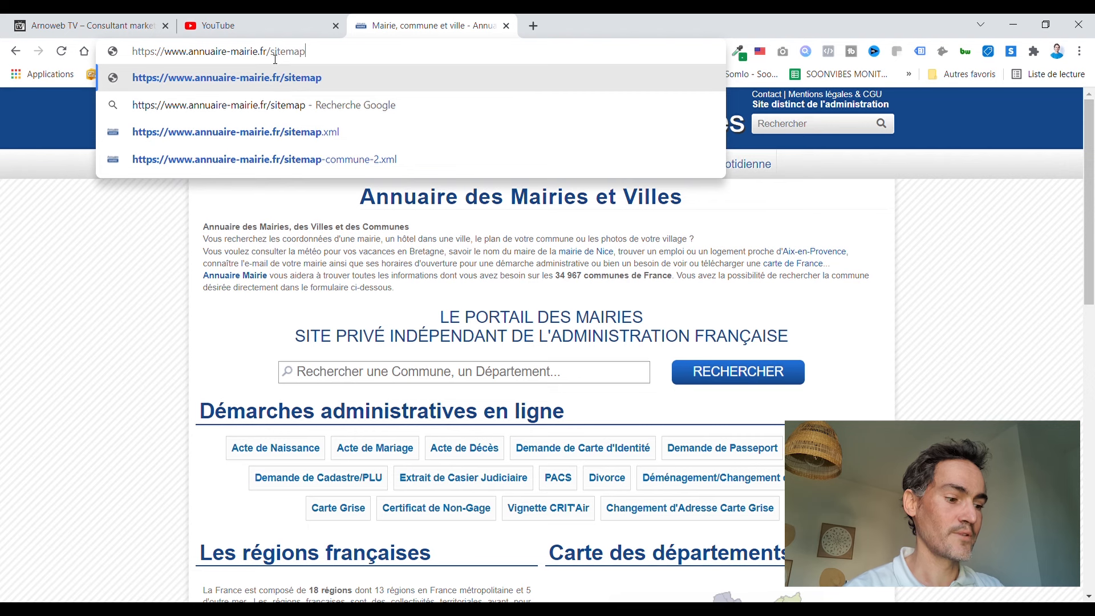
pyautogui.write('.xml')
pyautogui.press('Return')
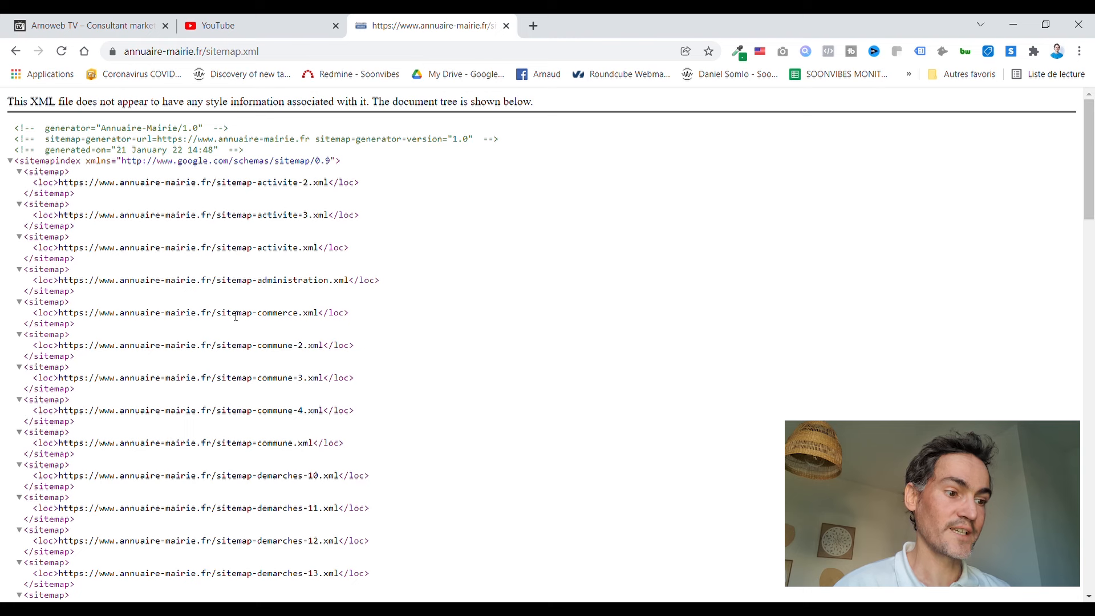
# Step: Look through the sitemap index, then copy the sitemap-commune-2.xml address and load it in a new browser tab
pyautogui.scroll(-15, 234, 312)
pyautogui.scroll(-15, 234, 326)
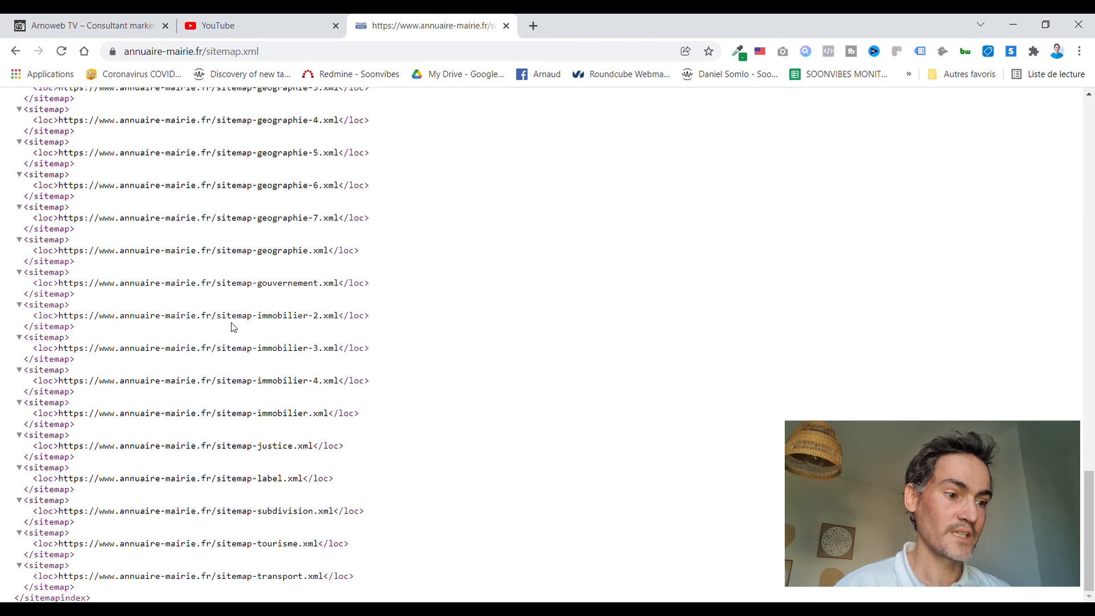
pyautogui.scroll(20, 233, 327)
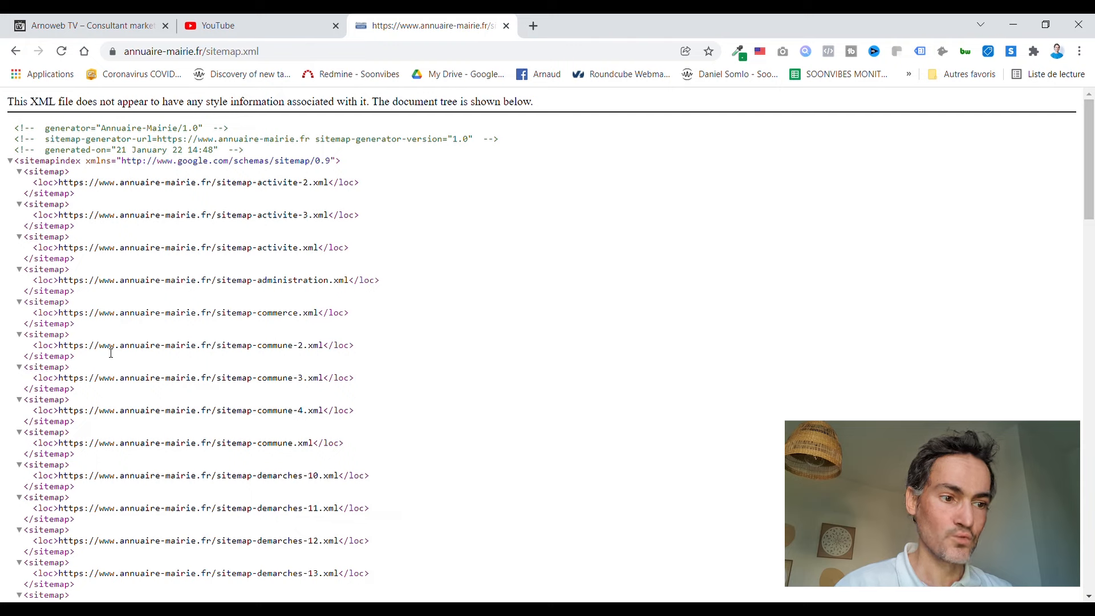
pyautogui.moveTo(59, 346); pyautogui.dragTo(331, 354)
pyautogui.hotkey('ctrl', 'c')
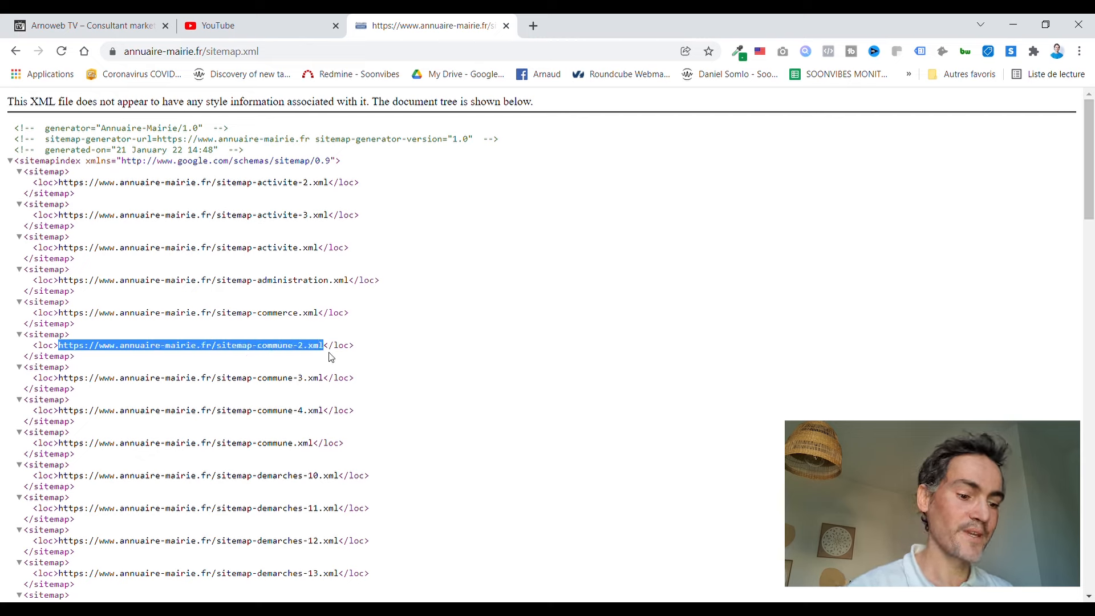
pyautogui.click(532, 26)
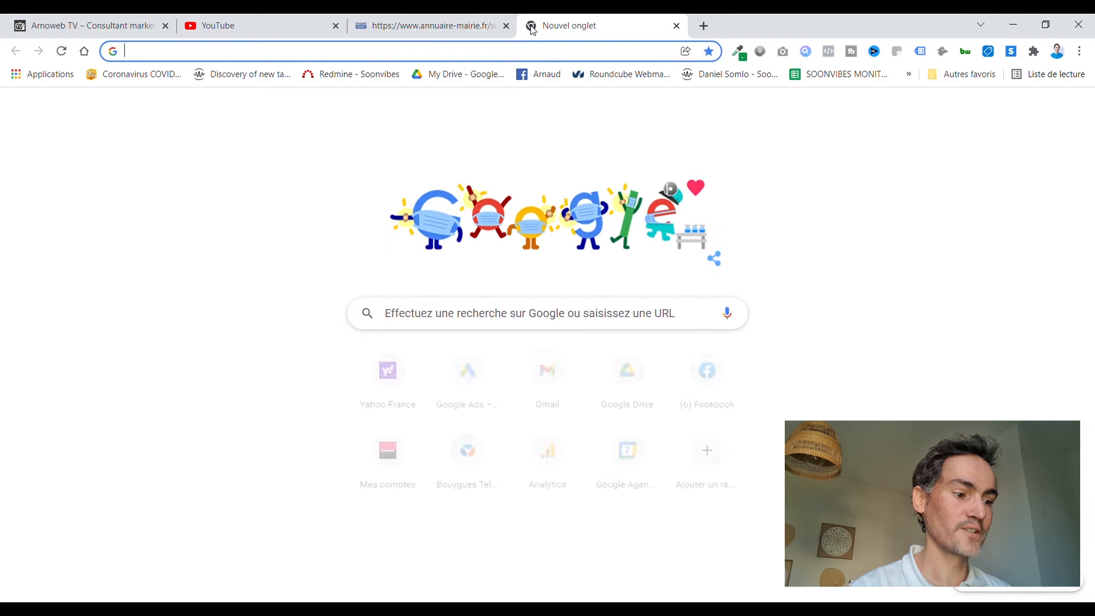
pyautogui.hotkey('ctrl', 'v')
pyautogui.press('Return')
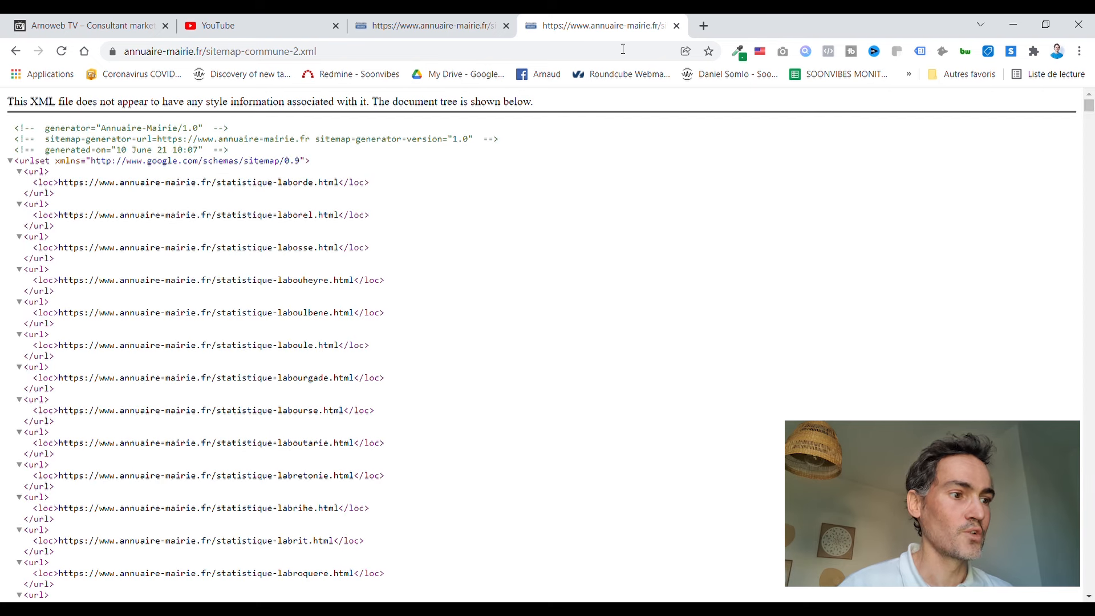
# Step: Select and copy the commune sitemap's code from the opening urlset tag through the statistique-louchats.html entry
pyautogui.scroll(-4, 391, 296)
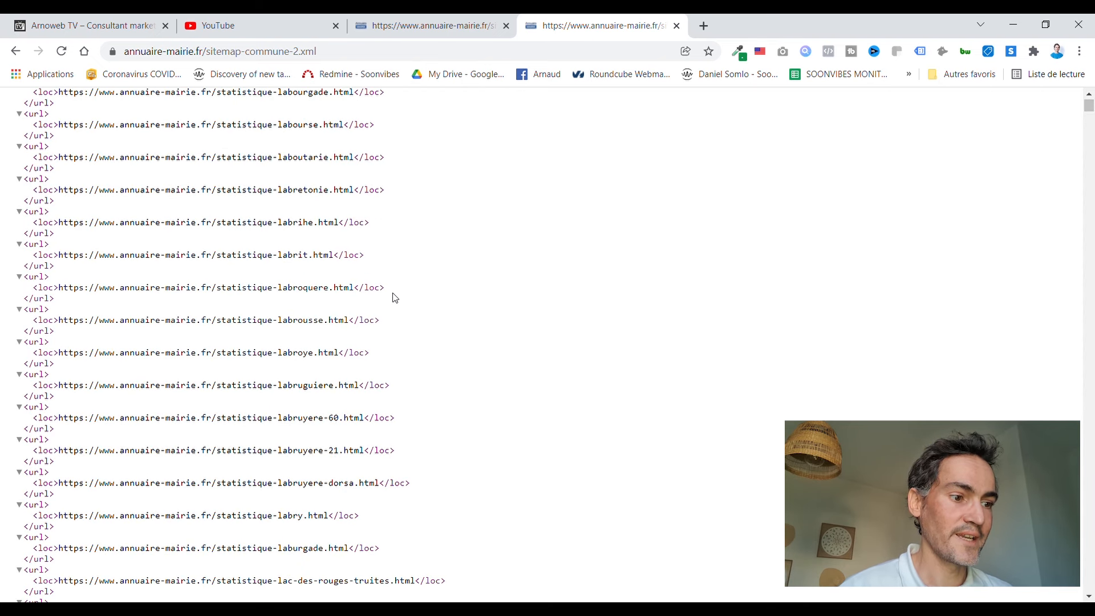
pyautogui.scroll(4, 394, 297)
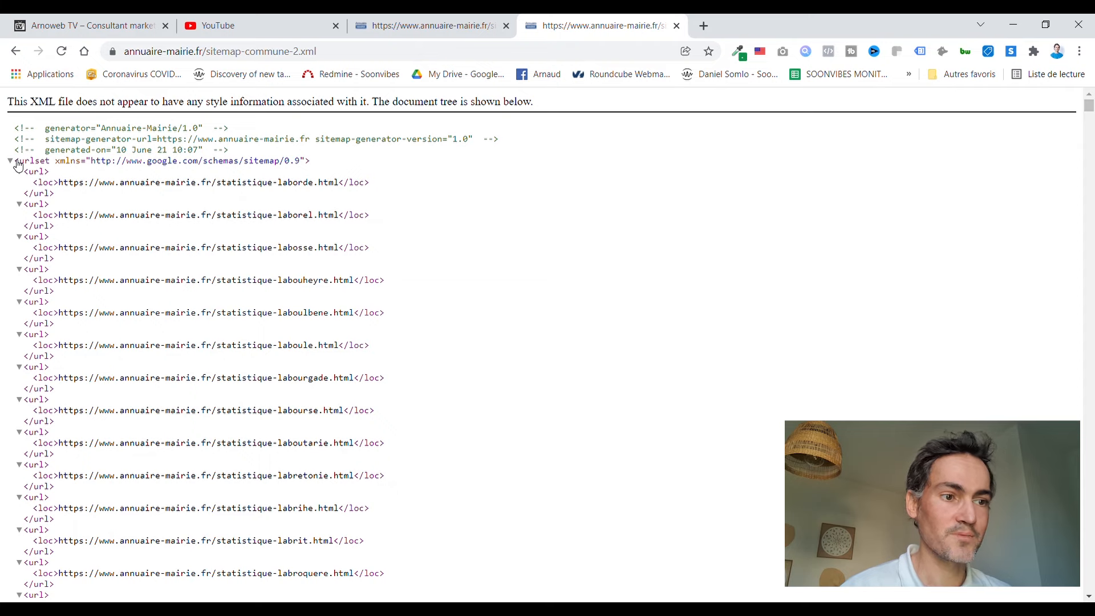
pyautogui.moveTo(16, 162); pyautogui.dragTo(212, 477)
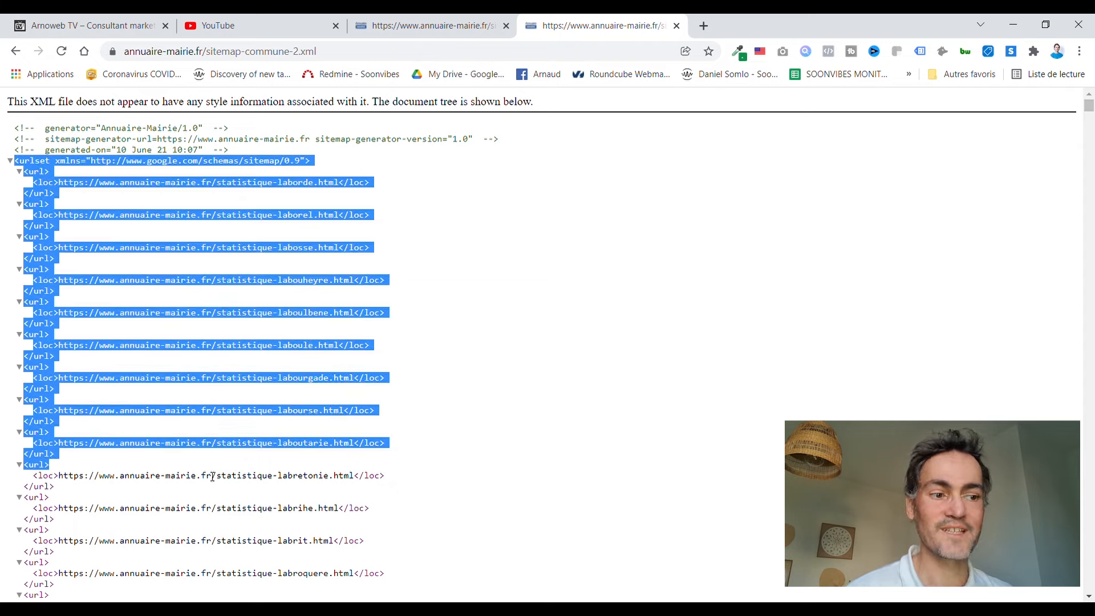
pyautogui.scroll(-20, 212, 478)
pyautogui.scroll(-20, 213, 478)
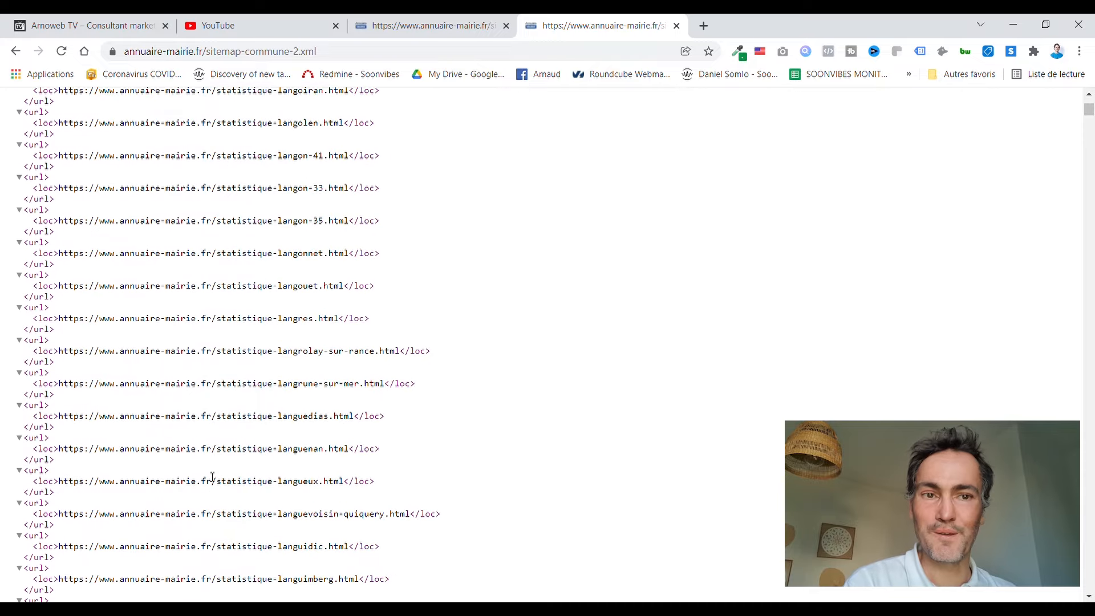
pyautogui.scroll(-20, 208, 476)
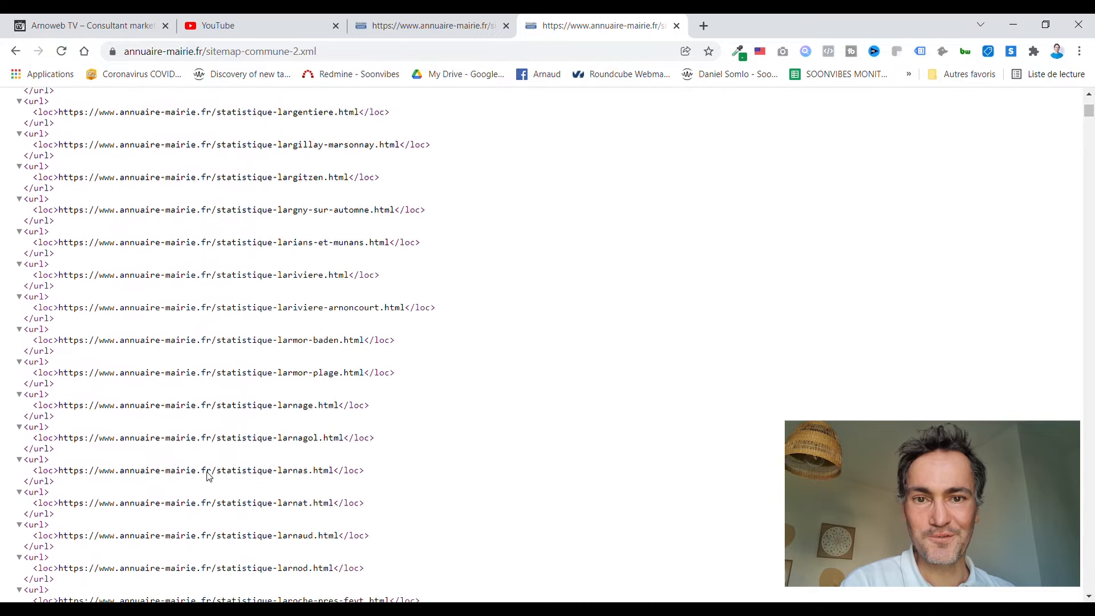
pyautogui.scroll(-20, 208, 477)
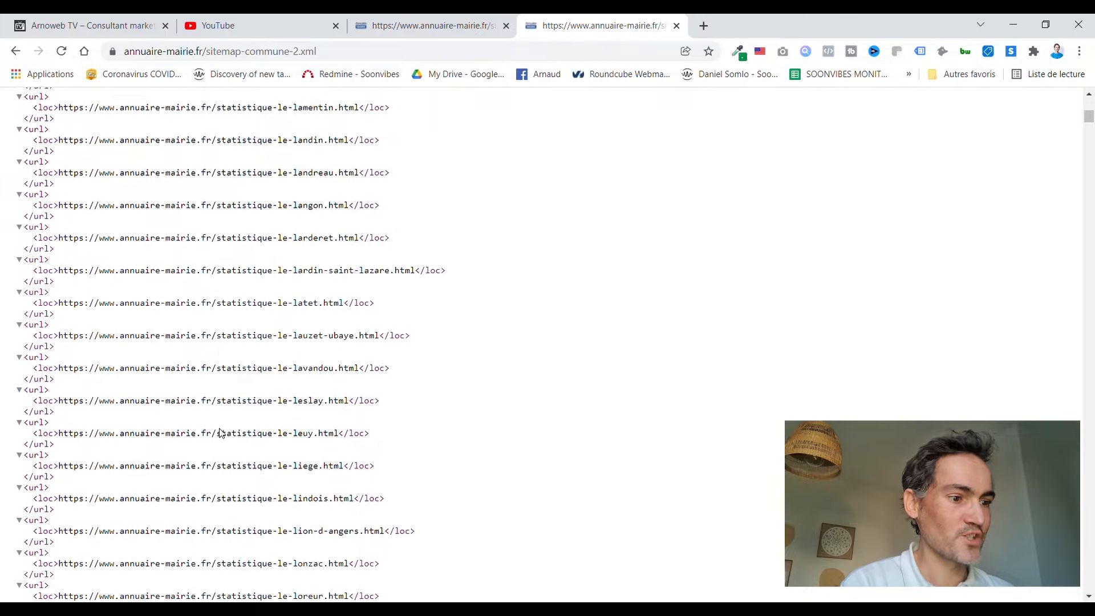
pyautogui.scroll(-20, 291, 377)
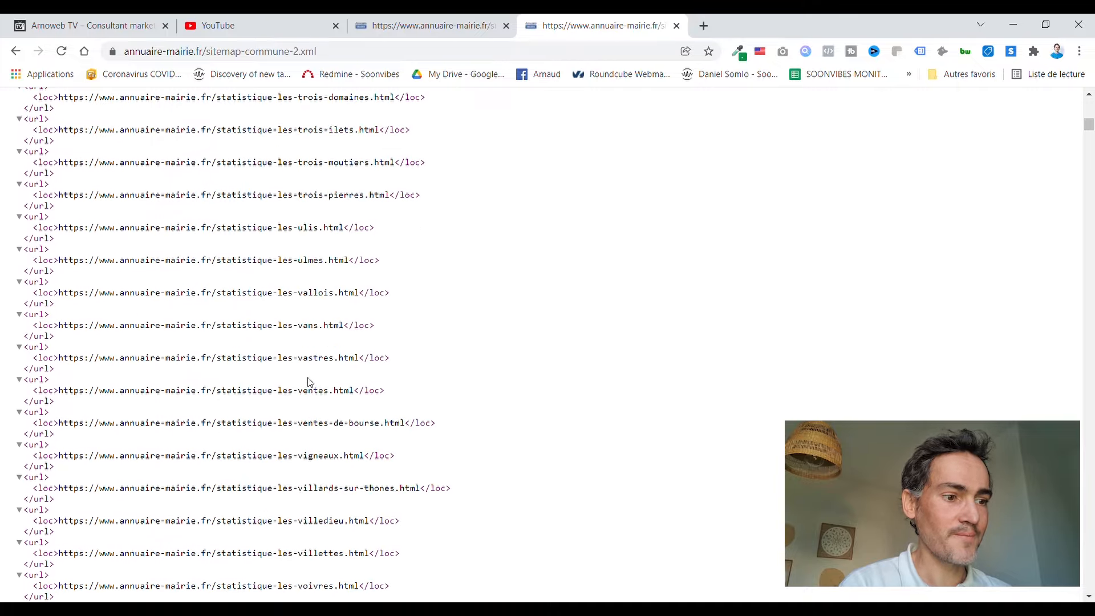
pyautogui.scroll(-20, 310, 383)
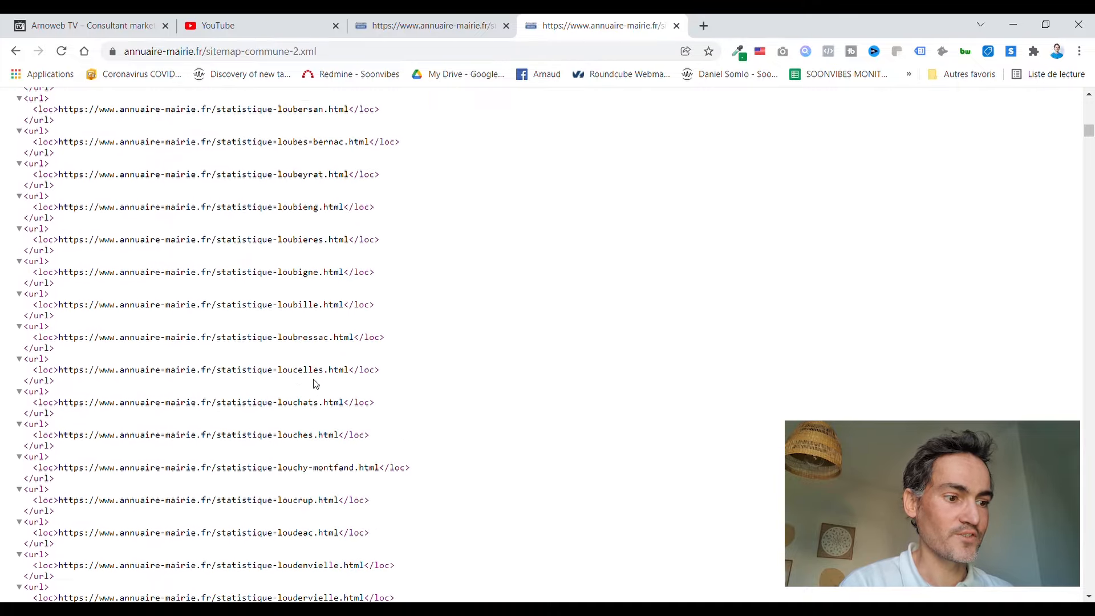
pyautogui.keyDown('shift'); pyautogui.click(61, 423); pyautogui.keyUp('shift')
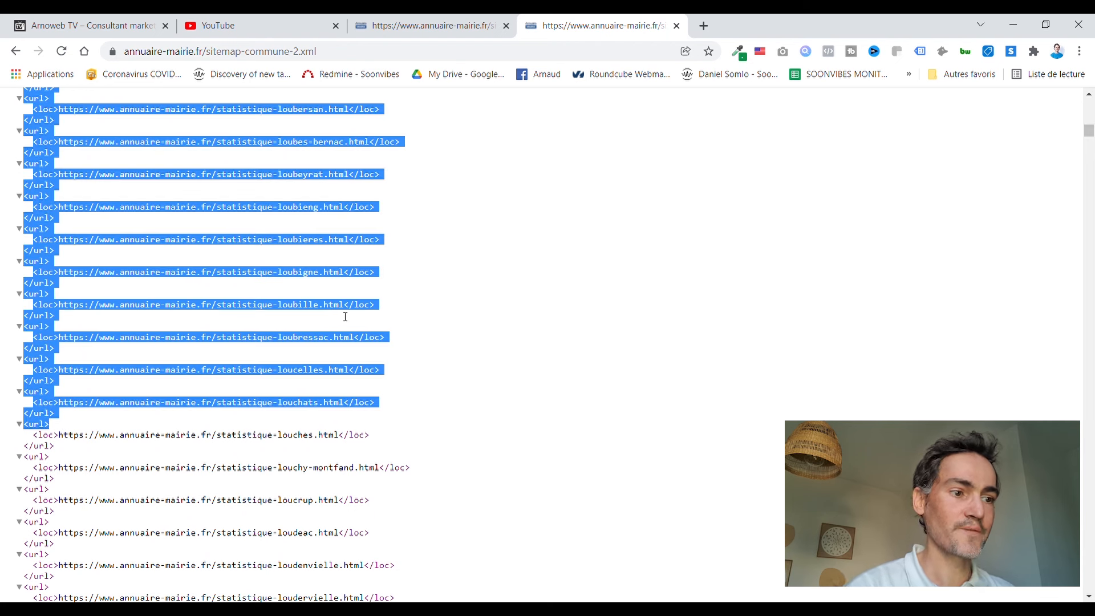
pyautogui.scroll(6, 414, 337)
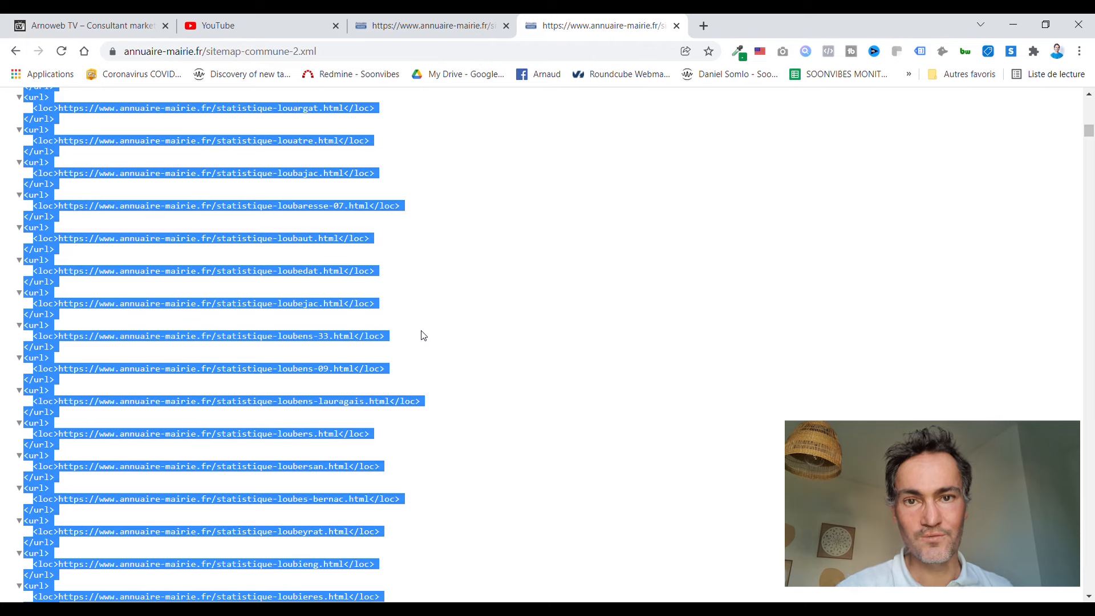
# Step: Search Google for "extract url from text" in a new tab and open the Extract URLs result from ConvertCSV.com
pyautogui.click(701, 27)
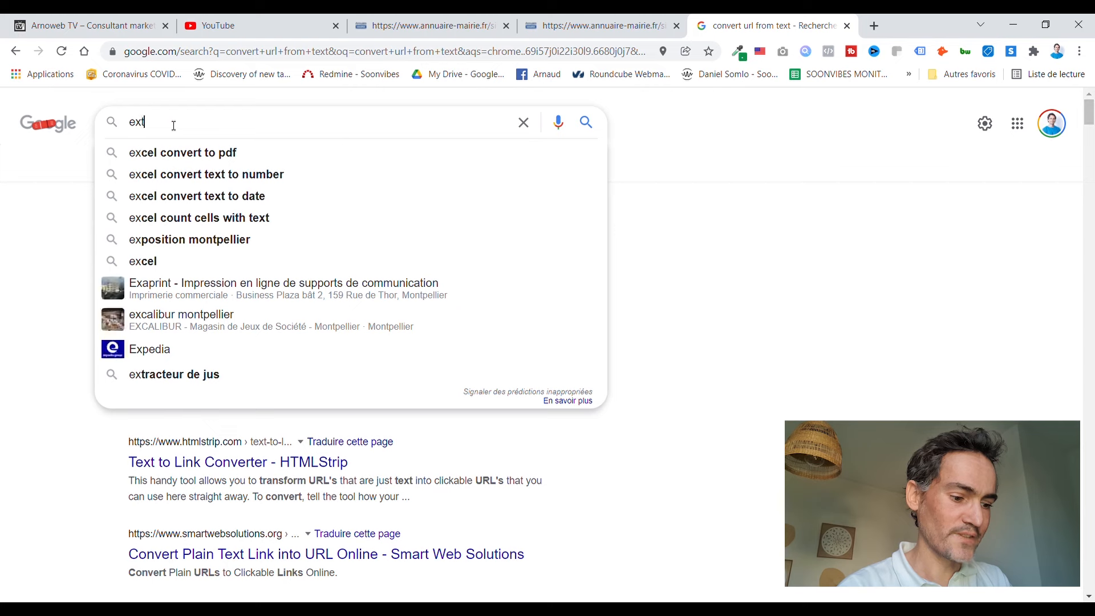
pyautogui.write('tract ')
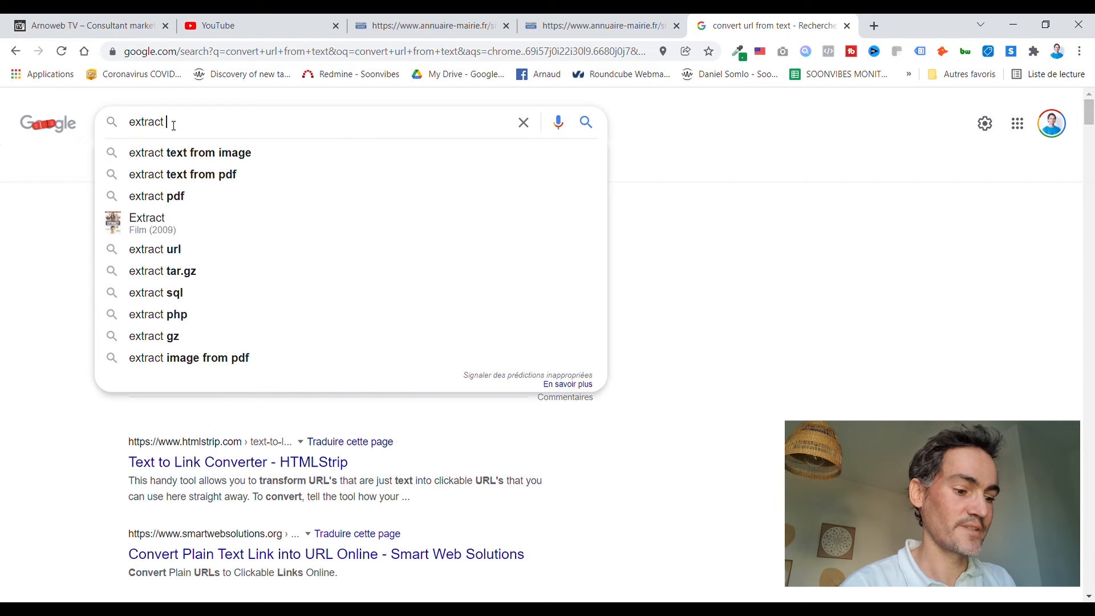
pyautogui.write('url')
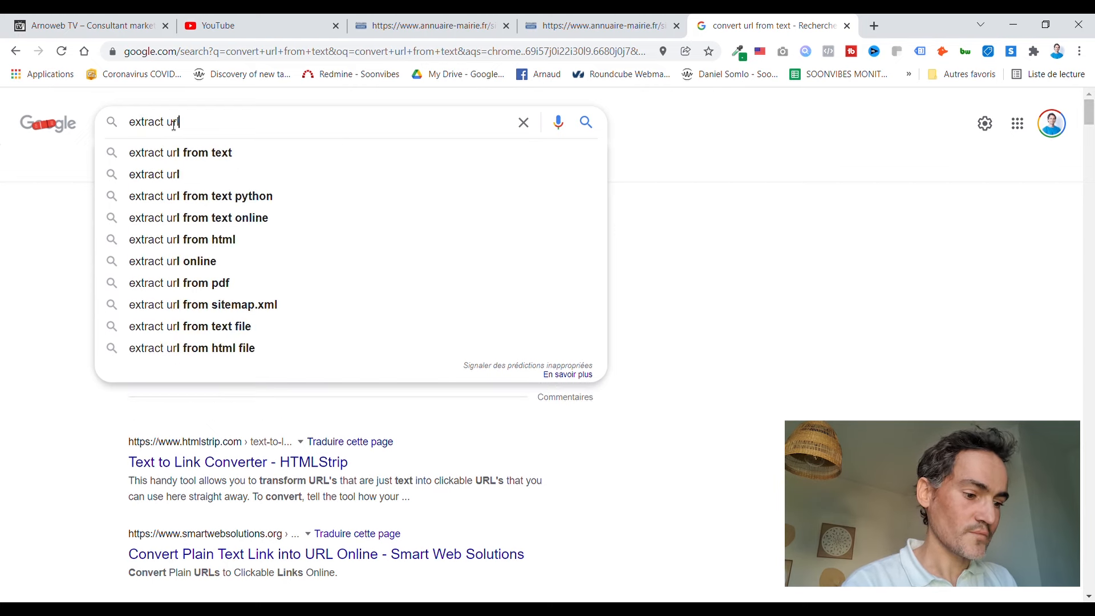
pyautogui.write(' from text')
pyautogui.press('Return')
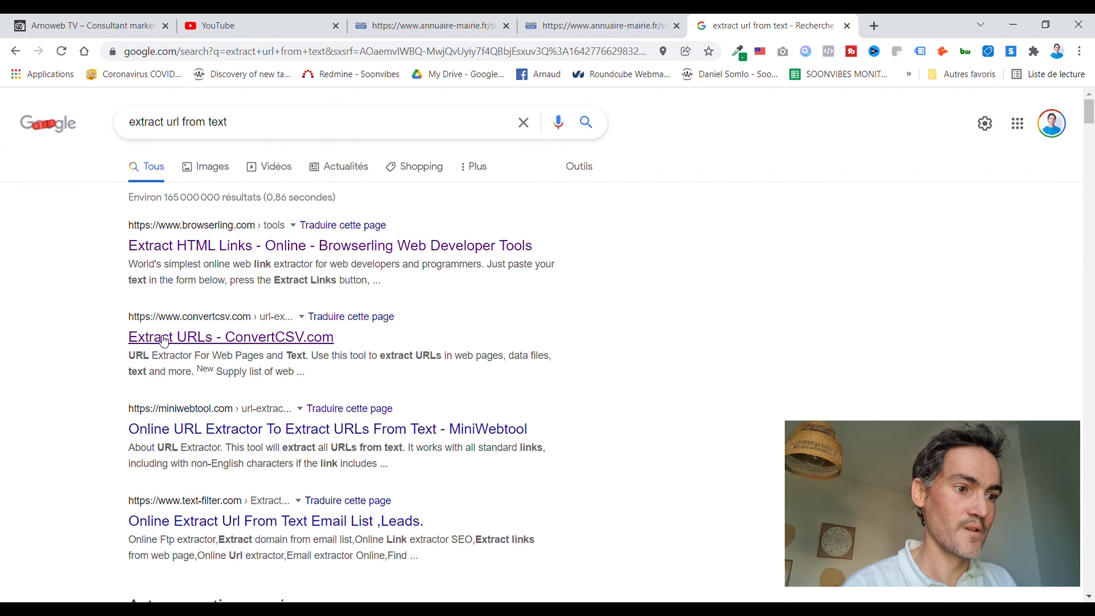
pyautogui.click(164, 341)
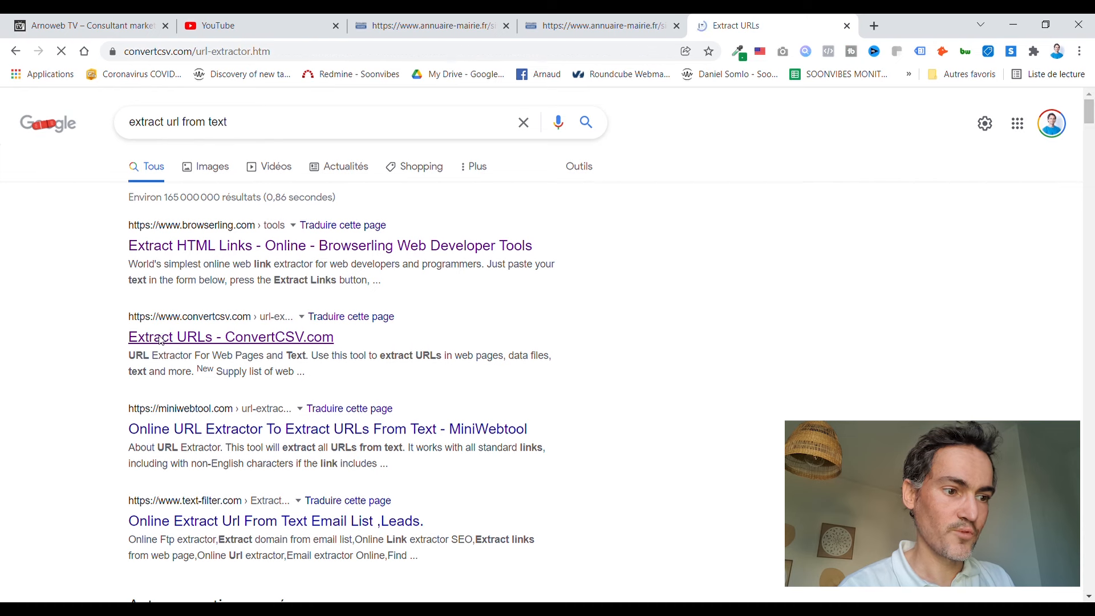
# Step: Paste the copied sitemap code as the extractor's input data, extract the URLs, and select the whole result list
pyautogui.scroll(-4, 169, 343)
pyautogui.scroll(-1, 172, 344)
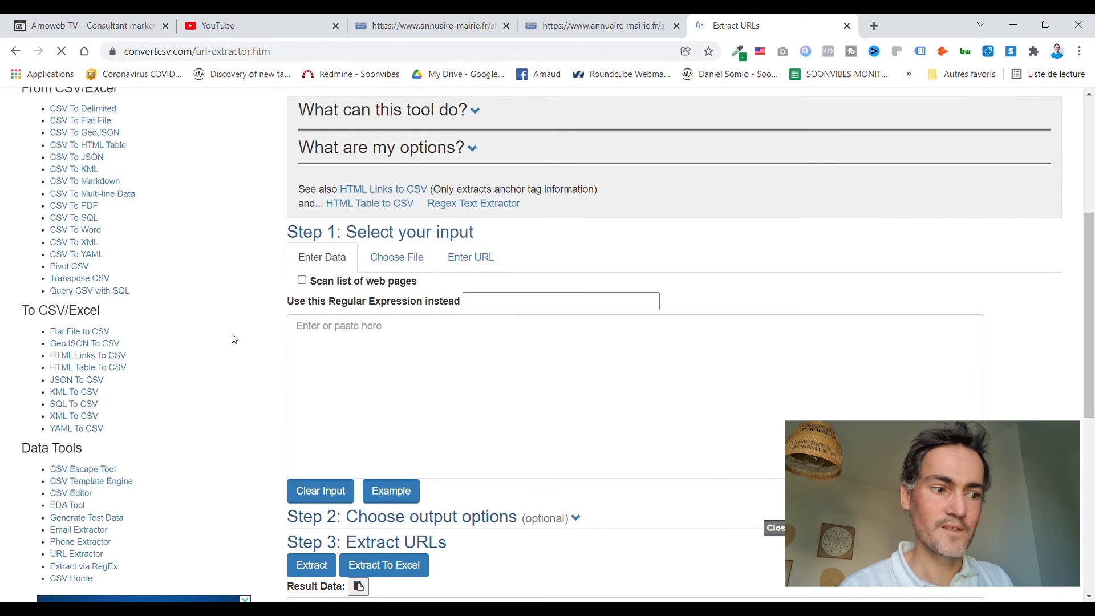
pyautogui.click(348, 334)
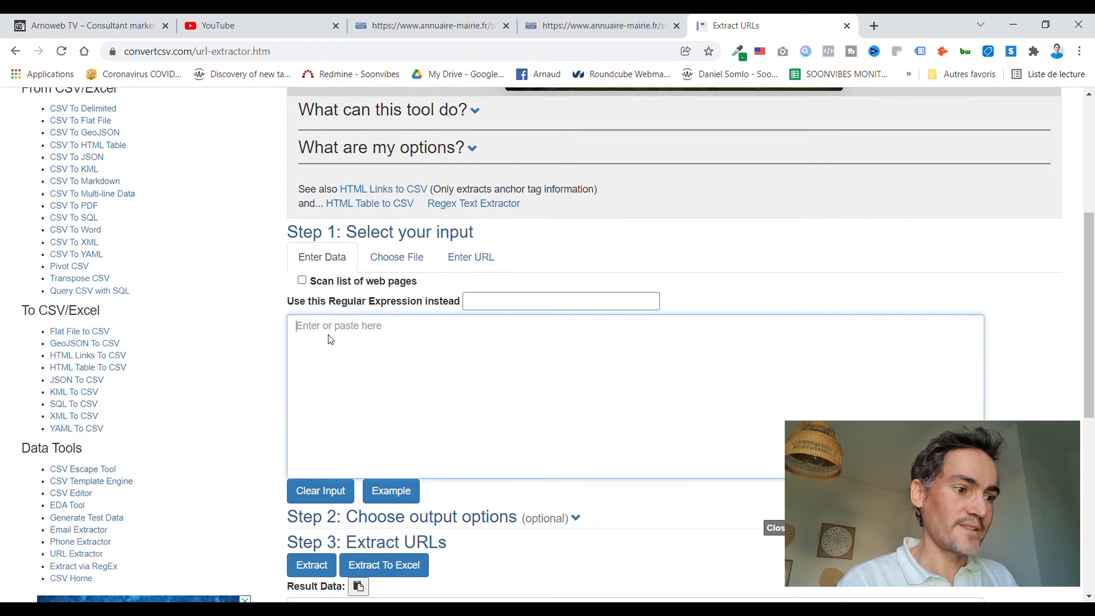
pyautogui.hotkey('ctrl', 'v')
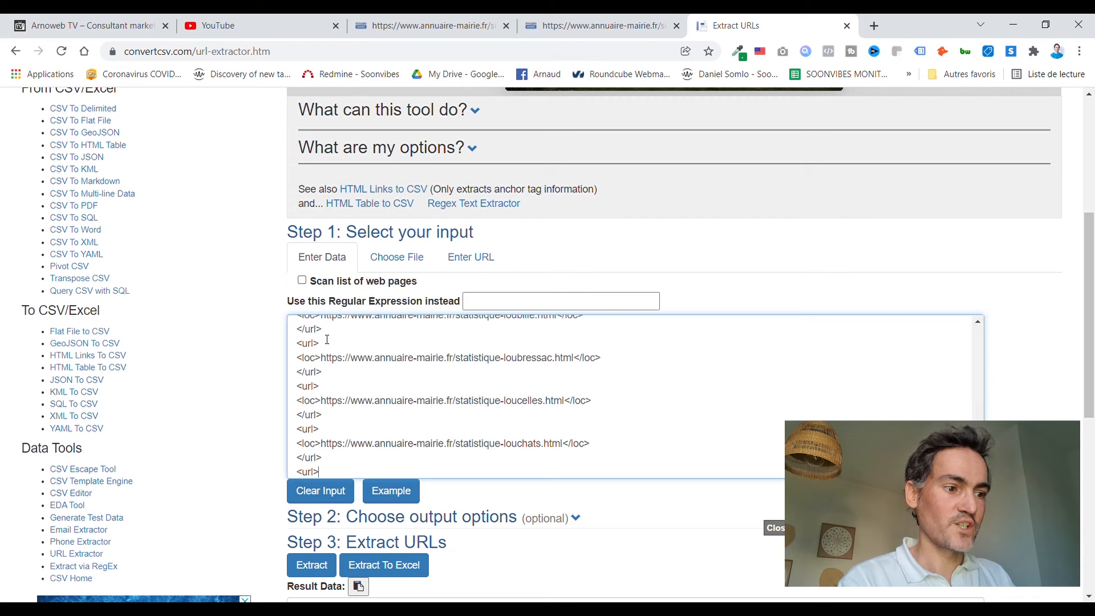
pyautogui.scroll(5, 359, 362)
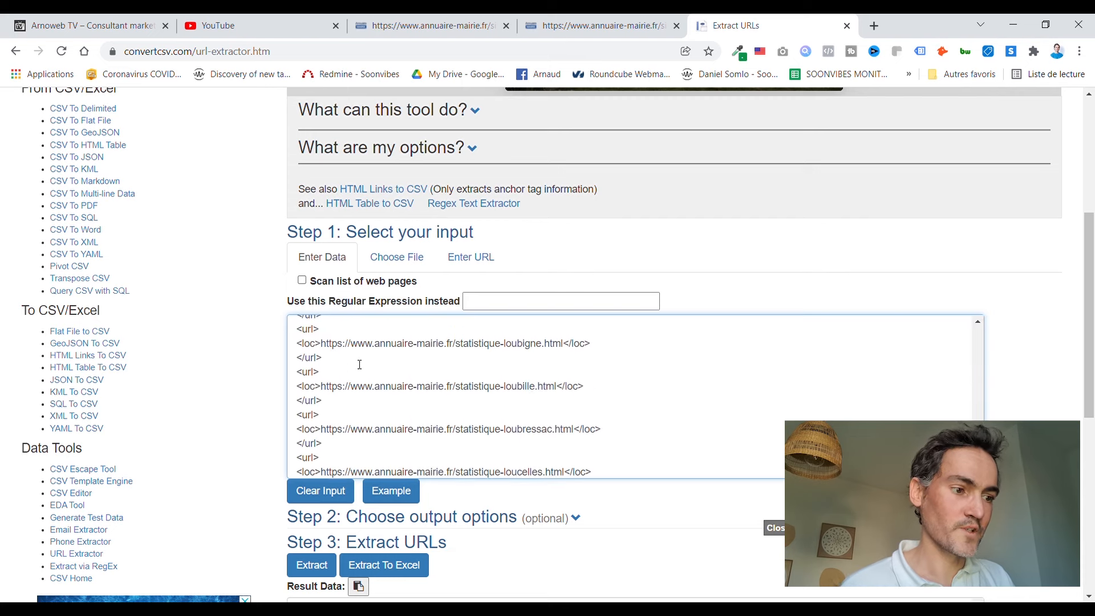
pyautogui.scroll(-5, 259, 397)
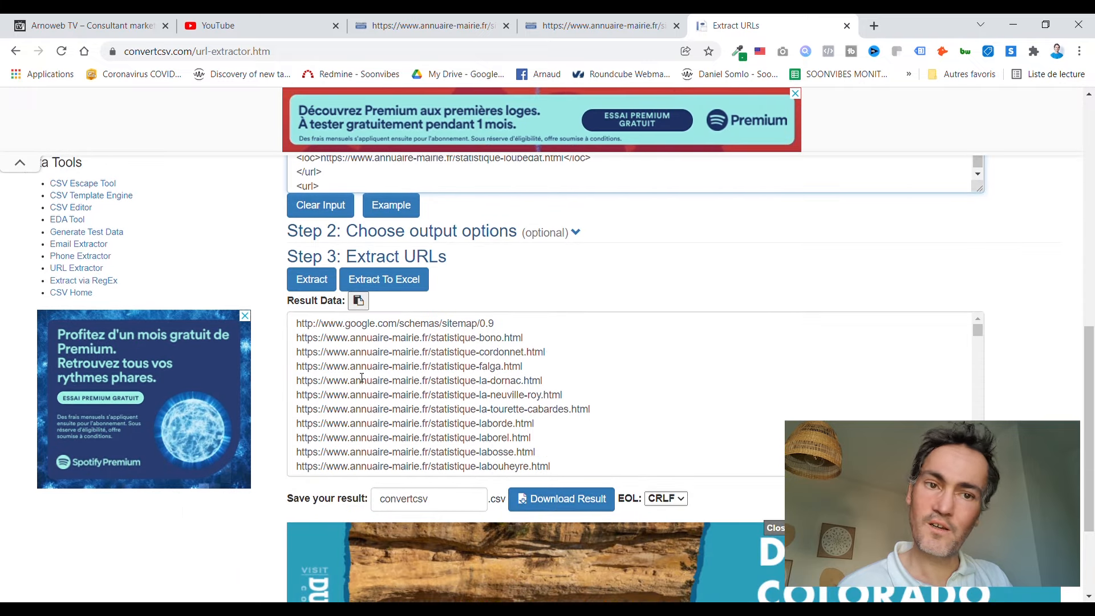
pyautogui.click(407, 410)
pyautogui.hotkey('ctrl', 'a')
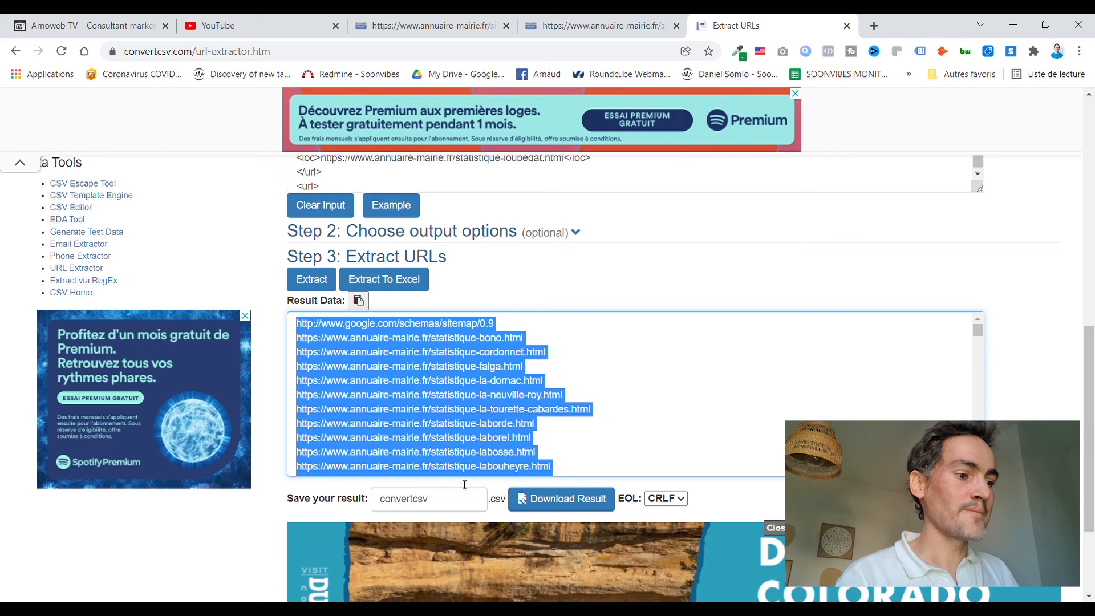
# Step: Start a new Advanced Mode task in Octoparse and paste the entire URL list from liste.txt as its website input
pyautogui.hotkey('alt', 'Tab')
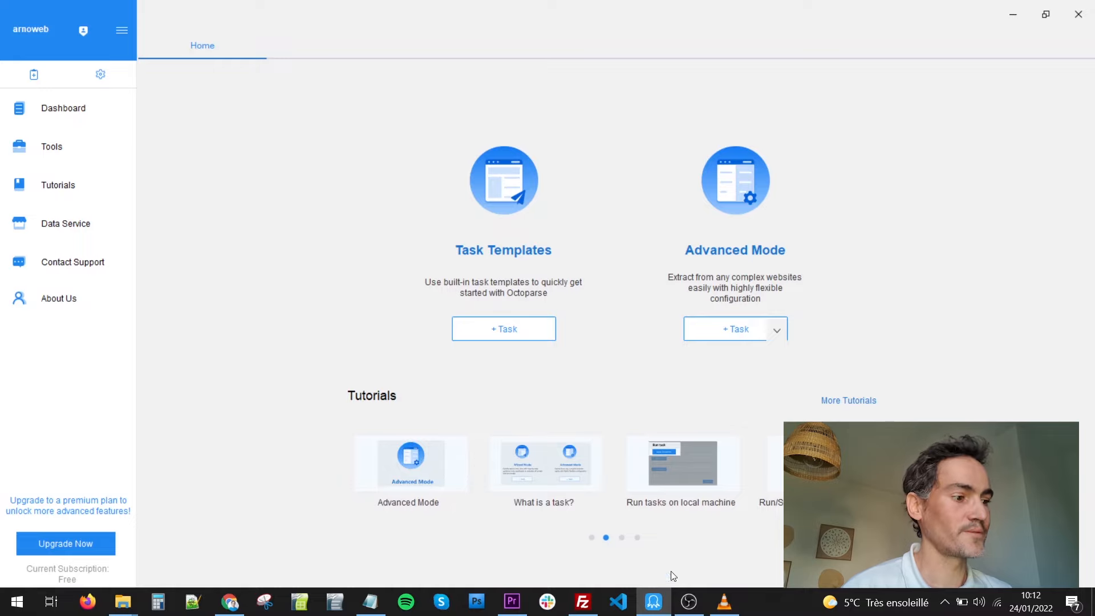
pyautogui.click(741, 331)
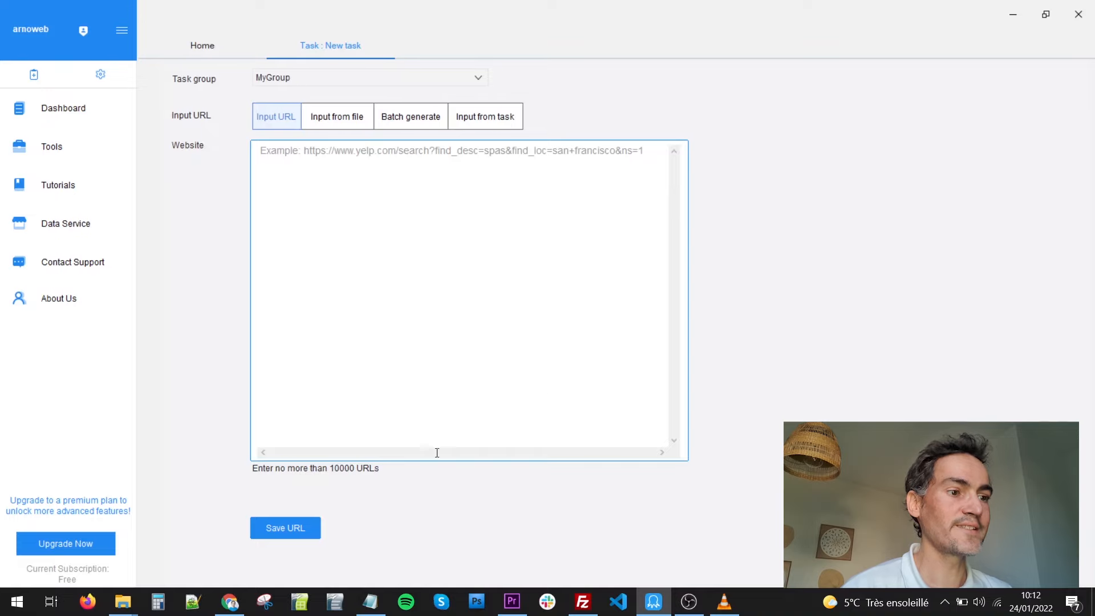
pyautogui.click(370, 601)
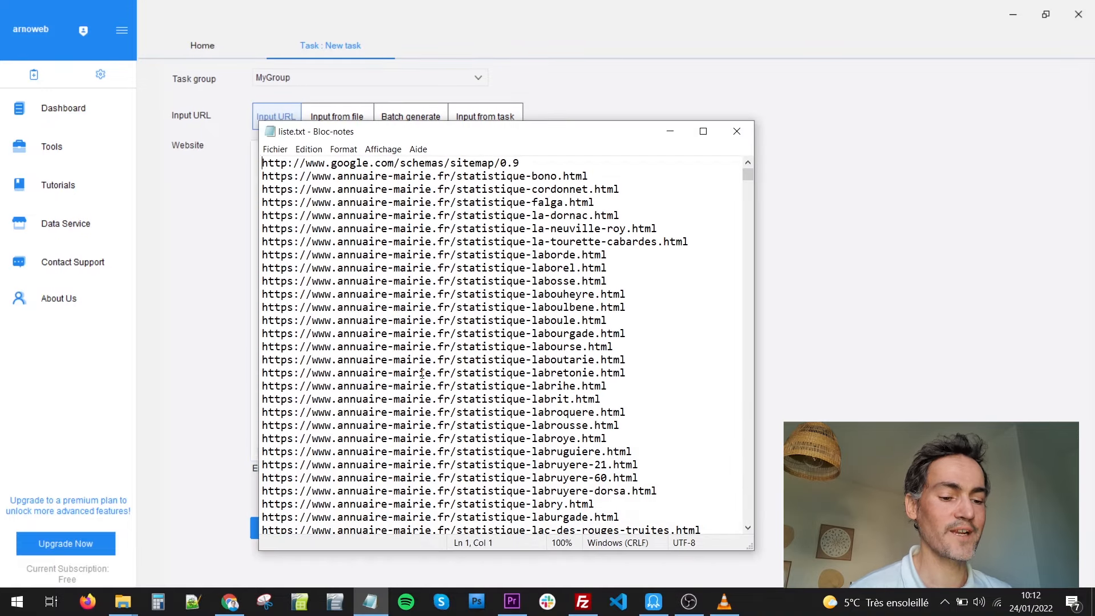
pyautogui.hotkey('ctrl', 'a')
pyautogui.hotkey('ctrl', 'c')
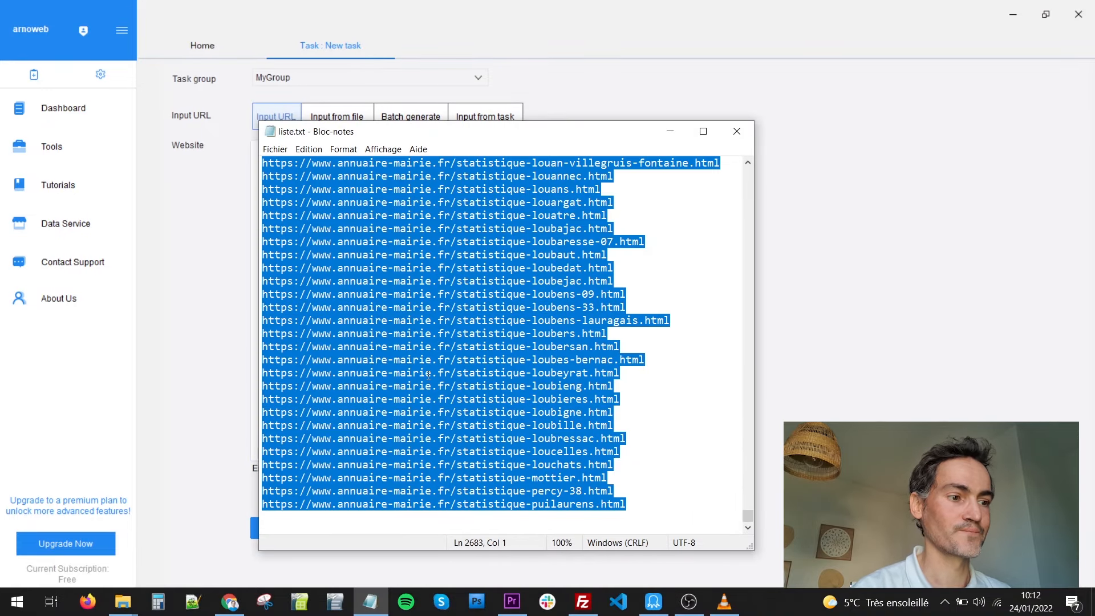
pyautogui.click(460, 10)
pyautogui.click(427, 180)
pyautogui.hotkey('ctrl', 'v')
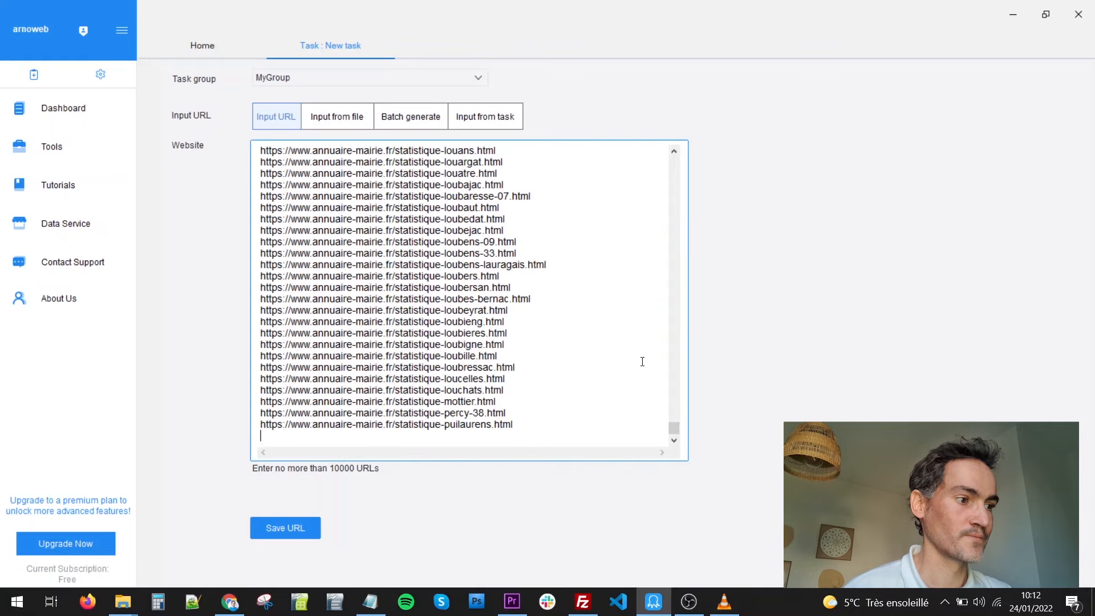
pyautogui.moveTo(674, 429); pyautogui.dragTo(687, 171)
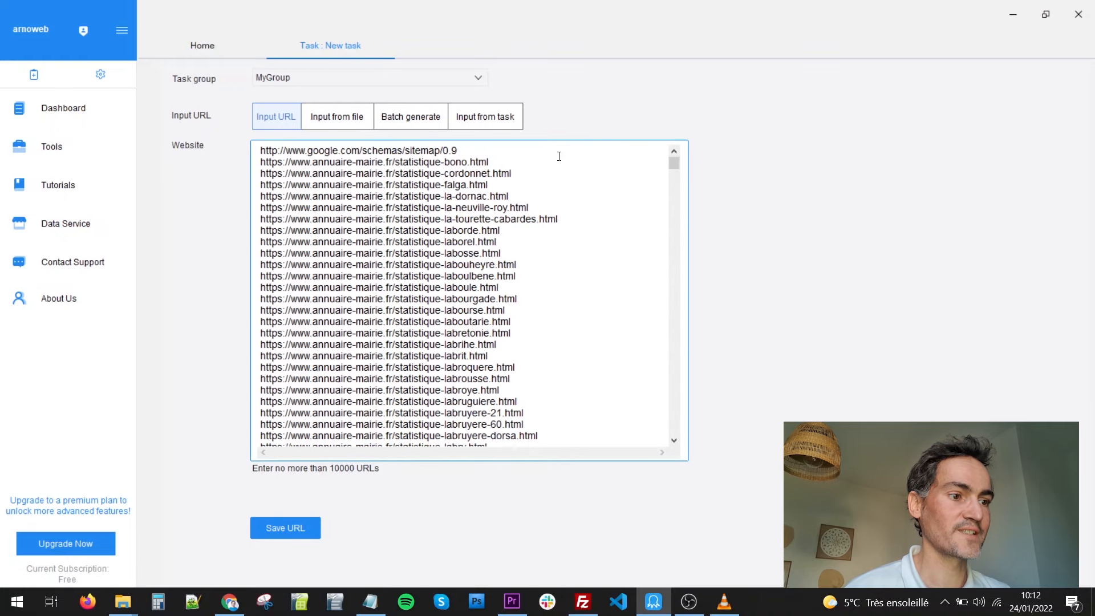
pyautogui.moveTo(481, 152); pyautogui.dragTo(258, 151)
pyautogui.press('BackSpace')
pyautogui.press('Delete')
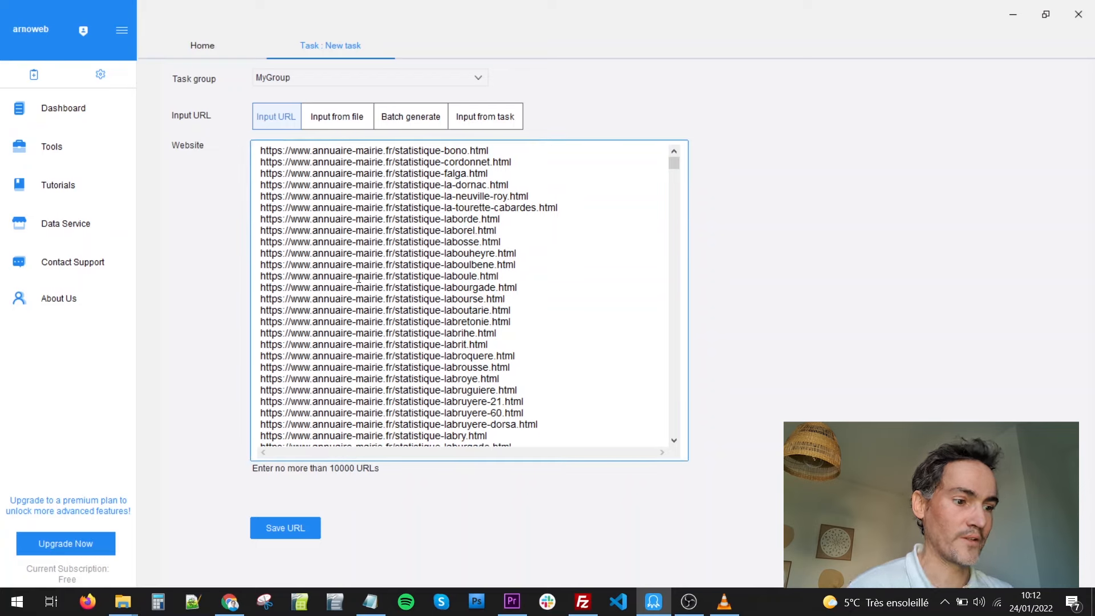
pyautogui.scroll(-20, 358, 278)
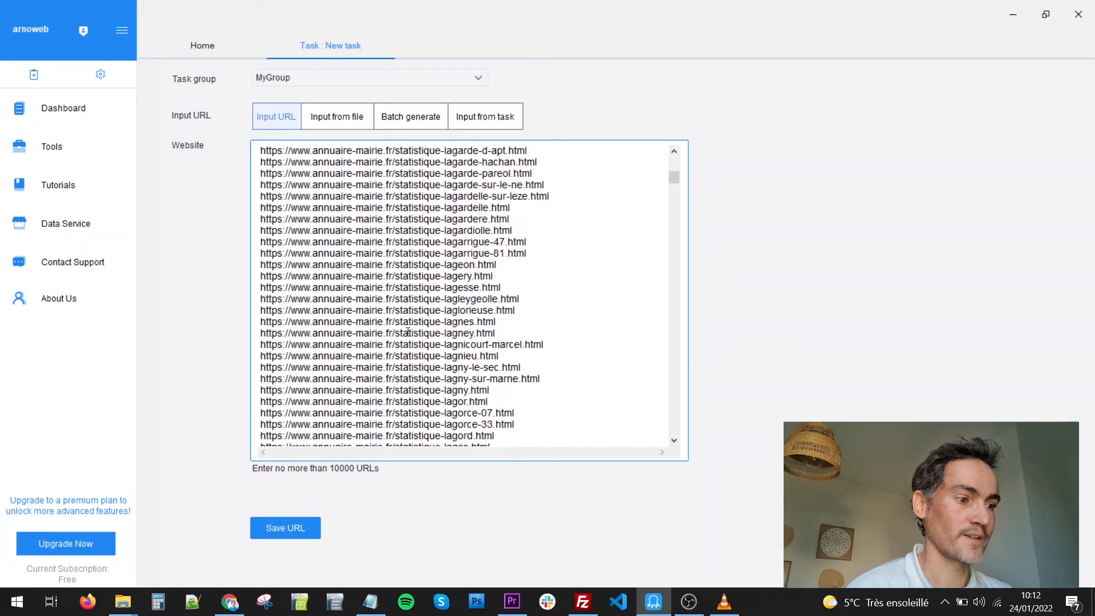
pyautogui.scroll(-20, 414, 335)
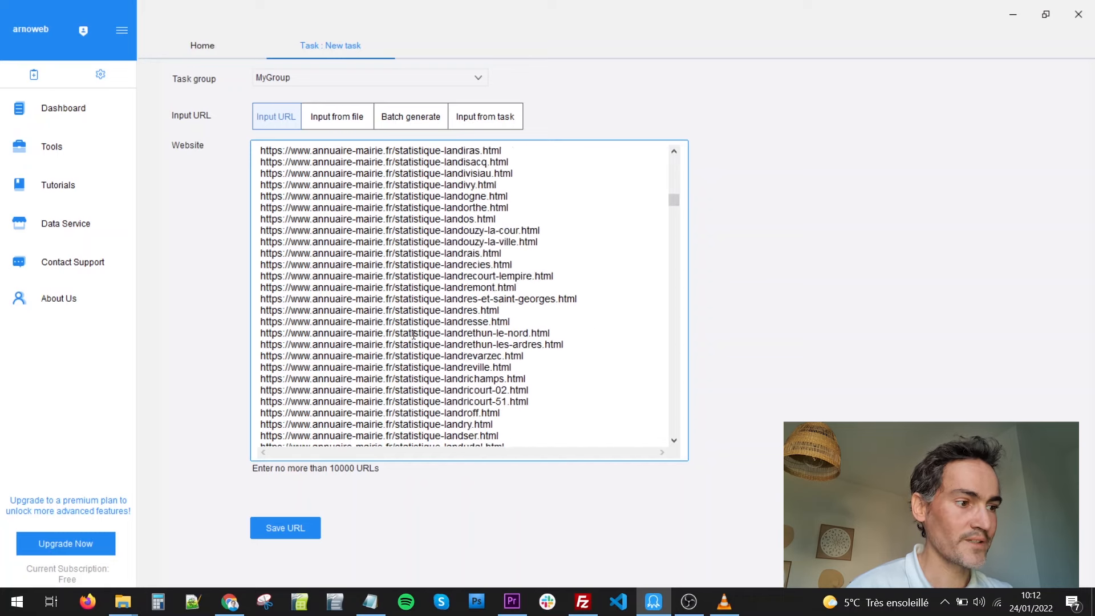
pyautogui.click(272, 528)
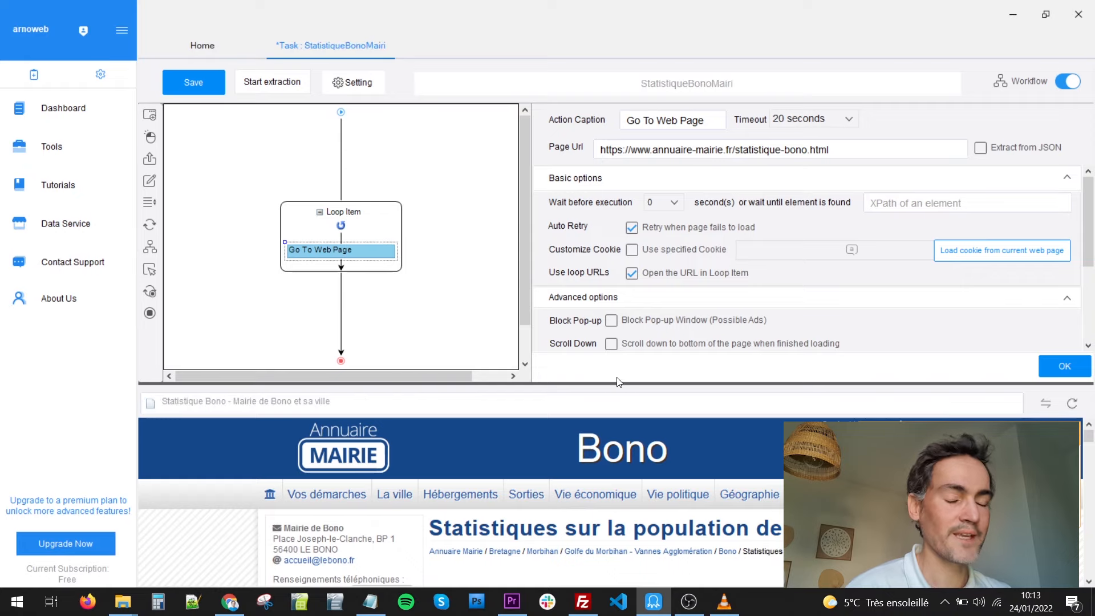
# Step: Add the text of the "Mairie de Bono" heading and of the contact e-mail link on the Bono page as extraction fields
pyautogui.moveTo(621, 384); pyautogui.dragTo(617, 236)
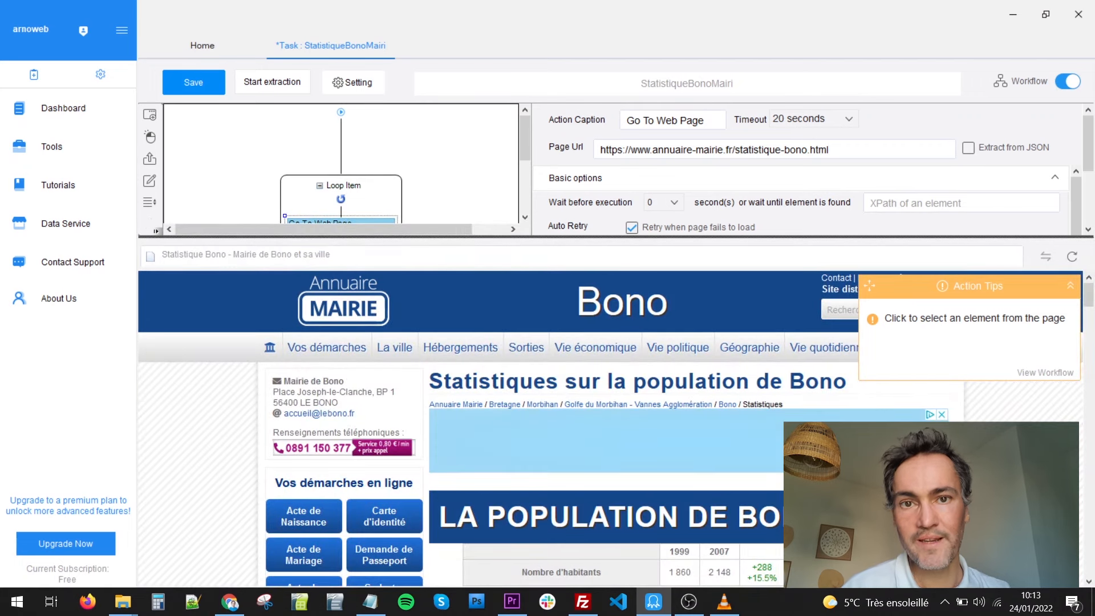
pyautogui.scroll(-15, 605, 473)
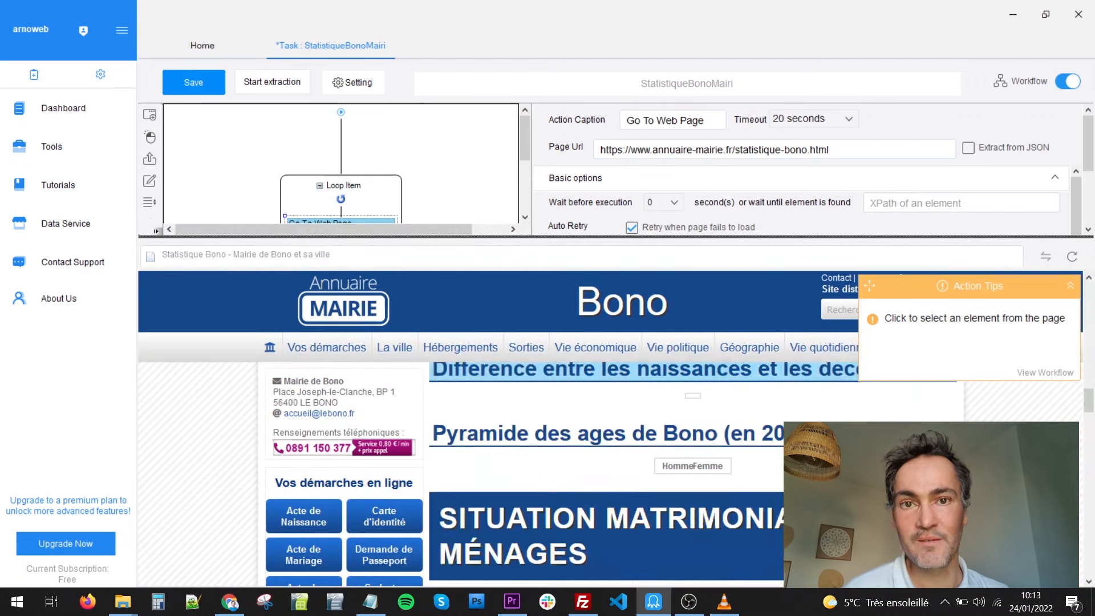
pyautogui.scroll(15, 741, 285)
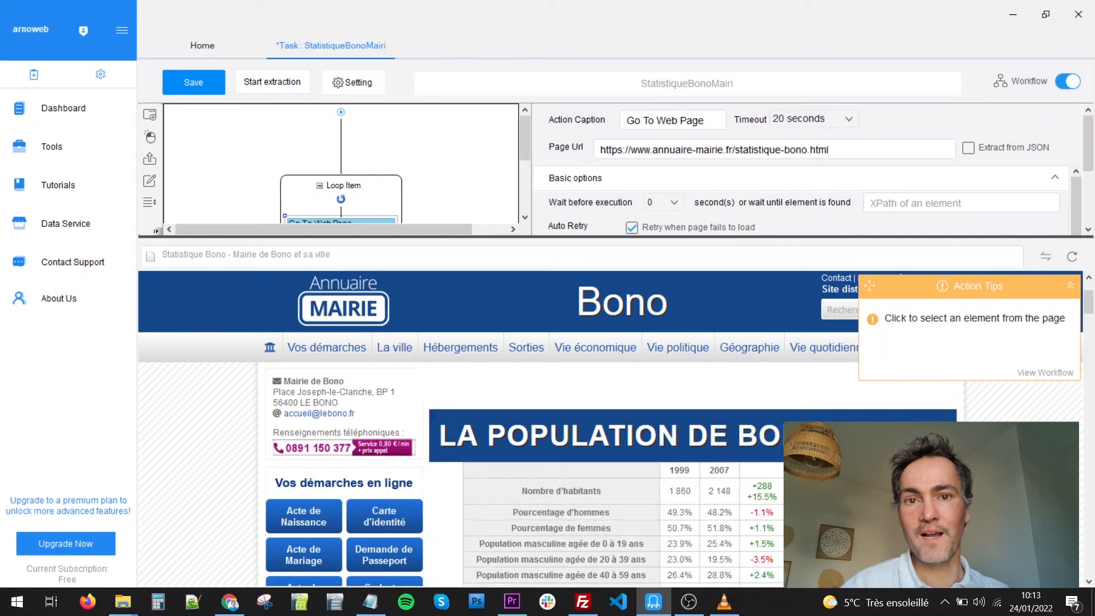
pyautogui.moveTo(710, 235); pyautogui.dragTo(694, 376)
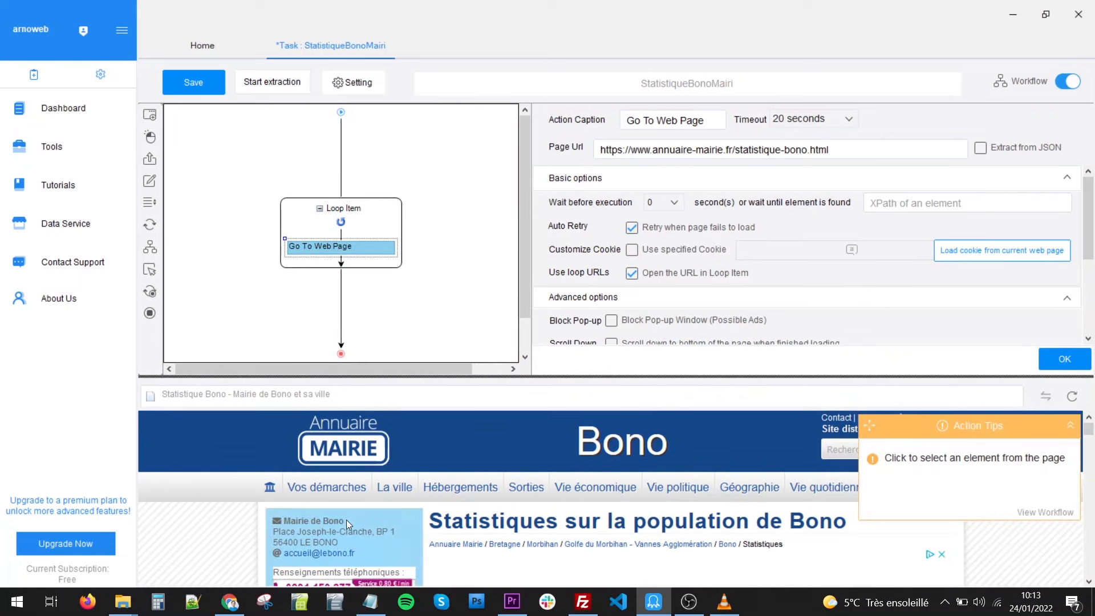
pyautogui.click(297, 521)
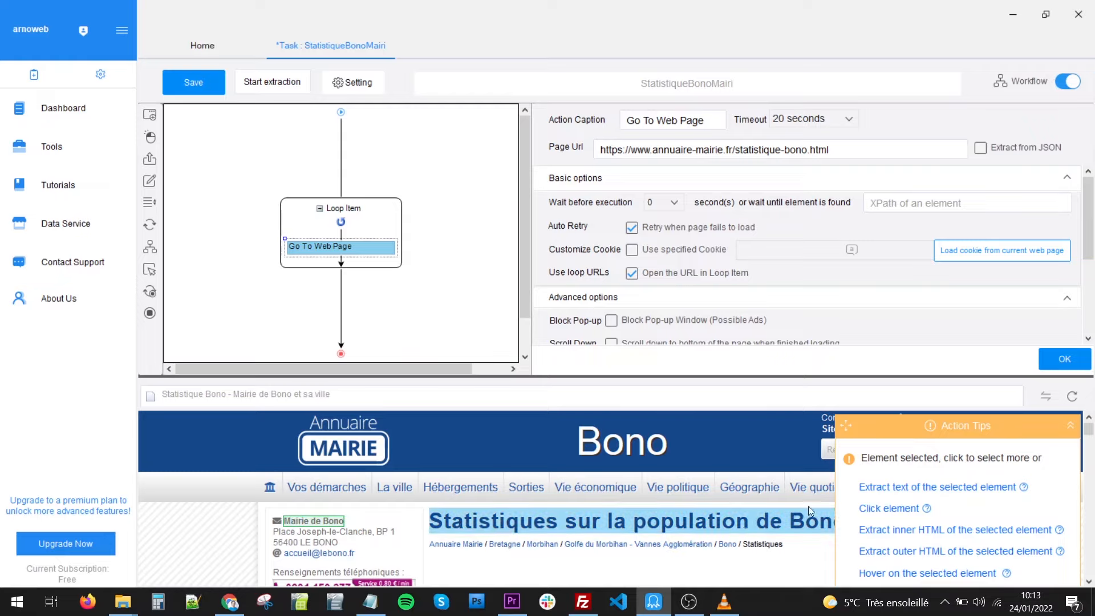
pyautogui.click(984, 490)
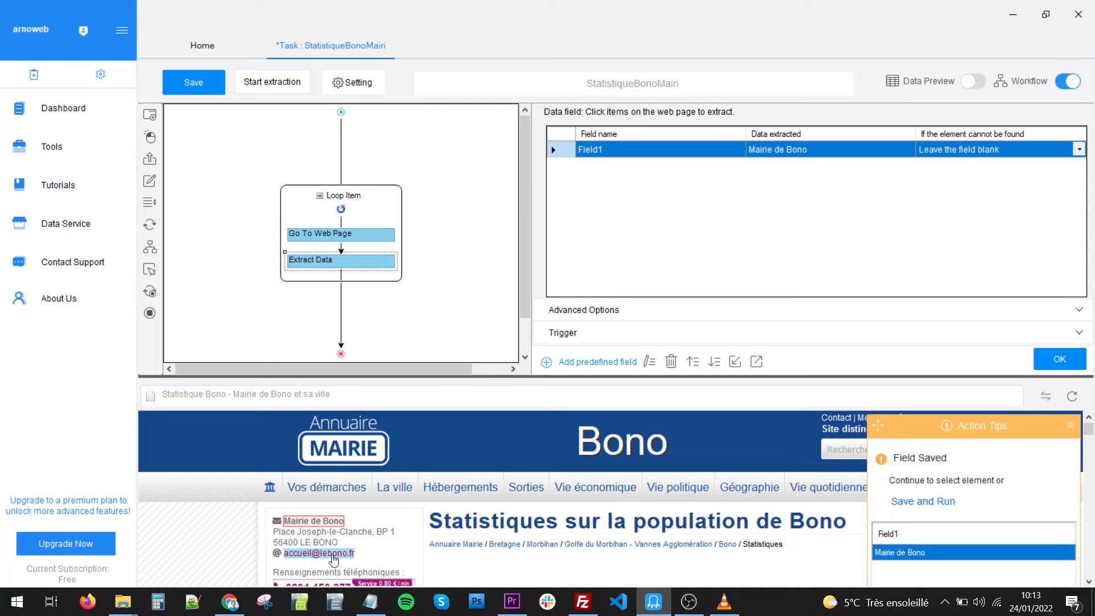
pyautogui.click(334, 559)
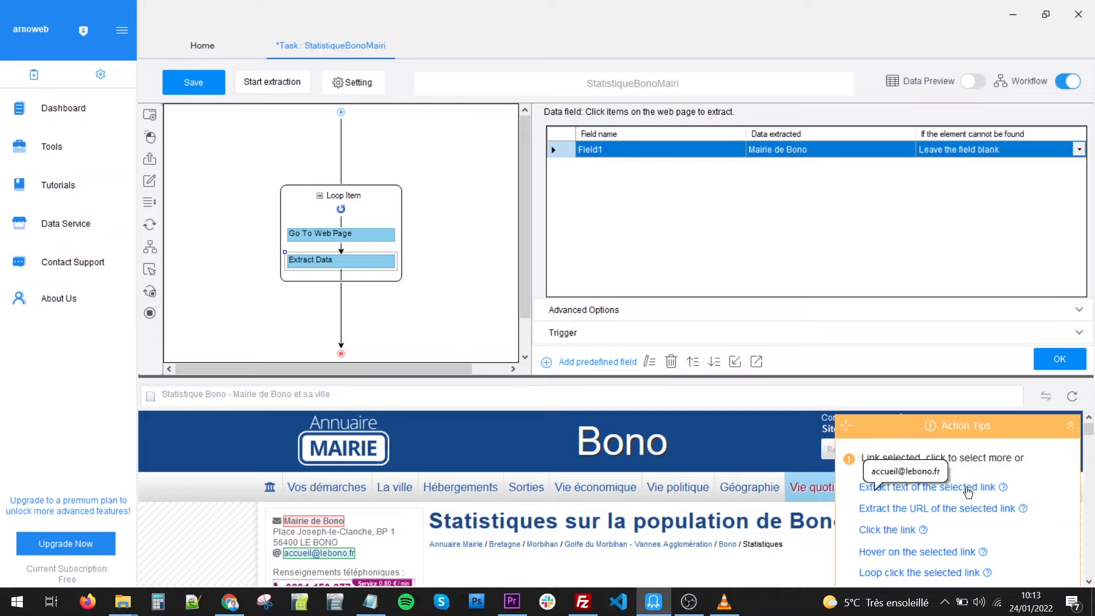
pyautogui.click(968, 489)
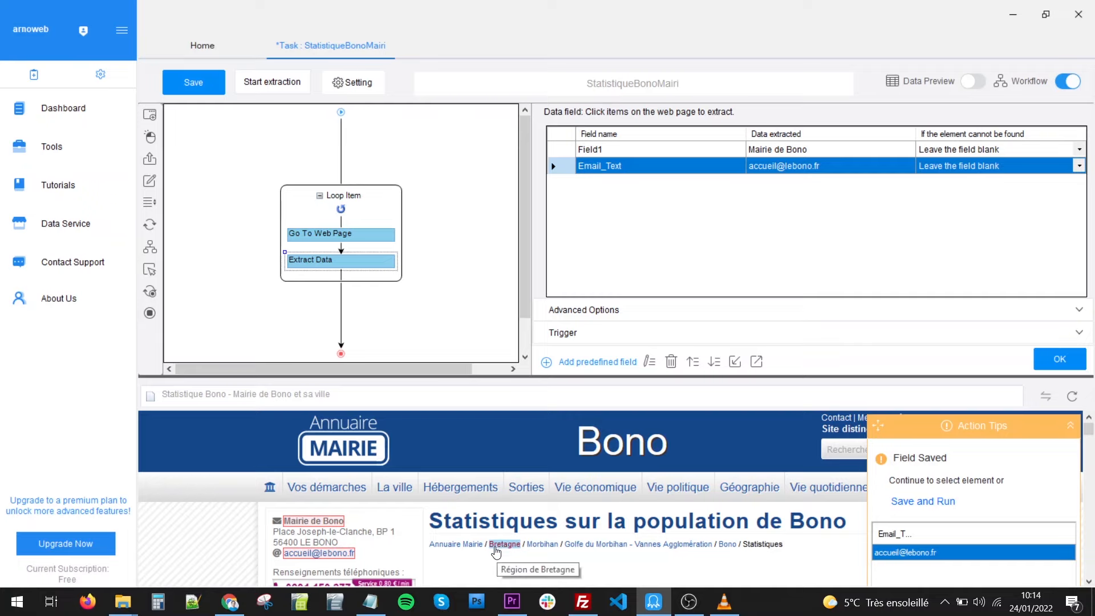
# Step: Add the breadcrumb's region (Bretagne) and department (Morbihan) as text fields to extract
pyautogui.click(495, 547)
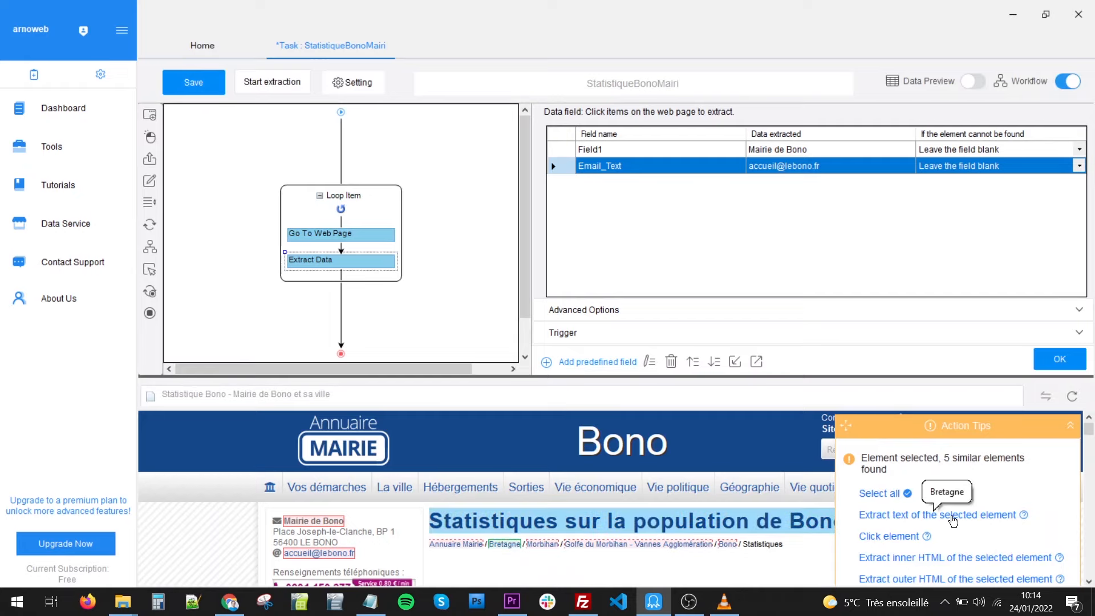
pyautogui.click(952, 516)
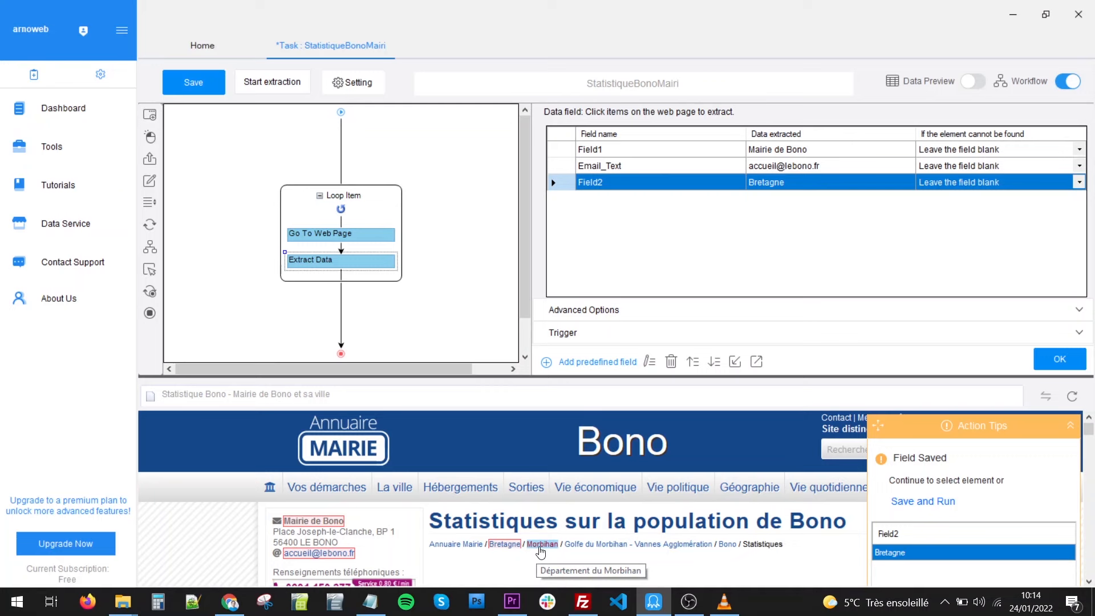
pyautogui.click(539, 549)
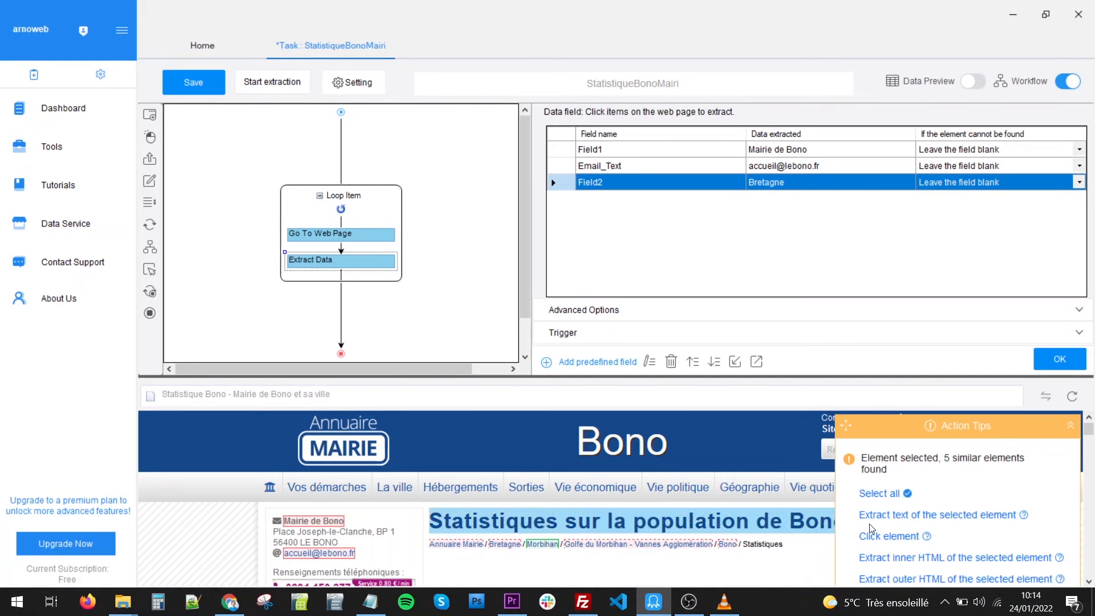
pyautogui.click(955, 515)
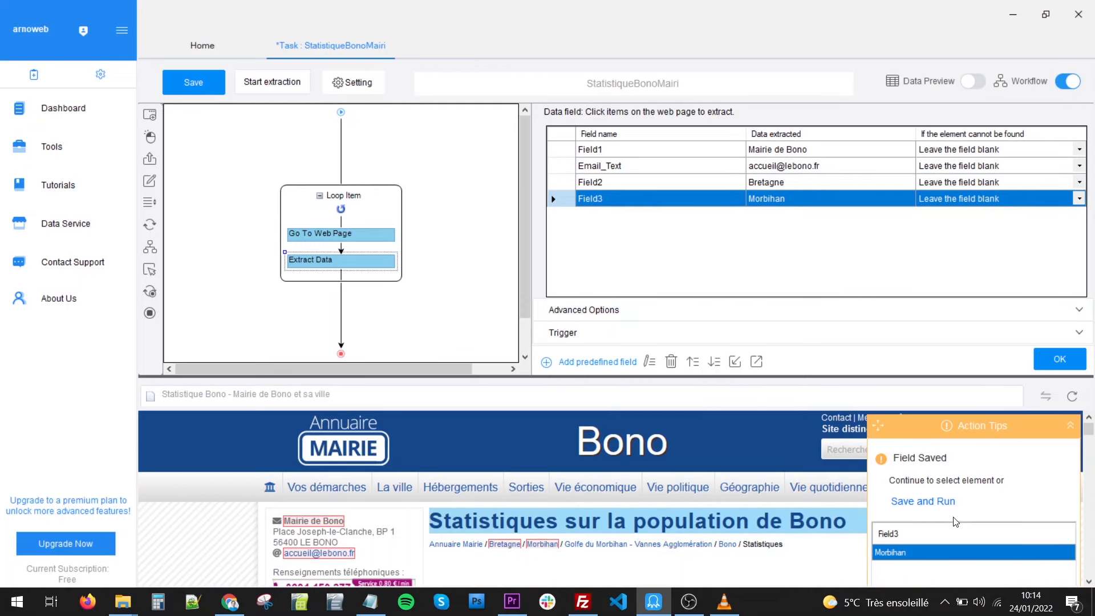
# Step: Save the task, accepting the duplicate task name, and run it as a local extraction
pyautogui.moveTo(920, 431); pyautogui.dragTo(907, 383)
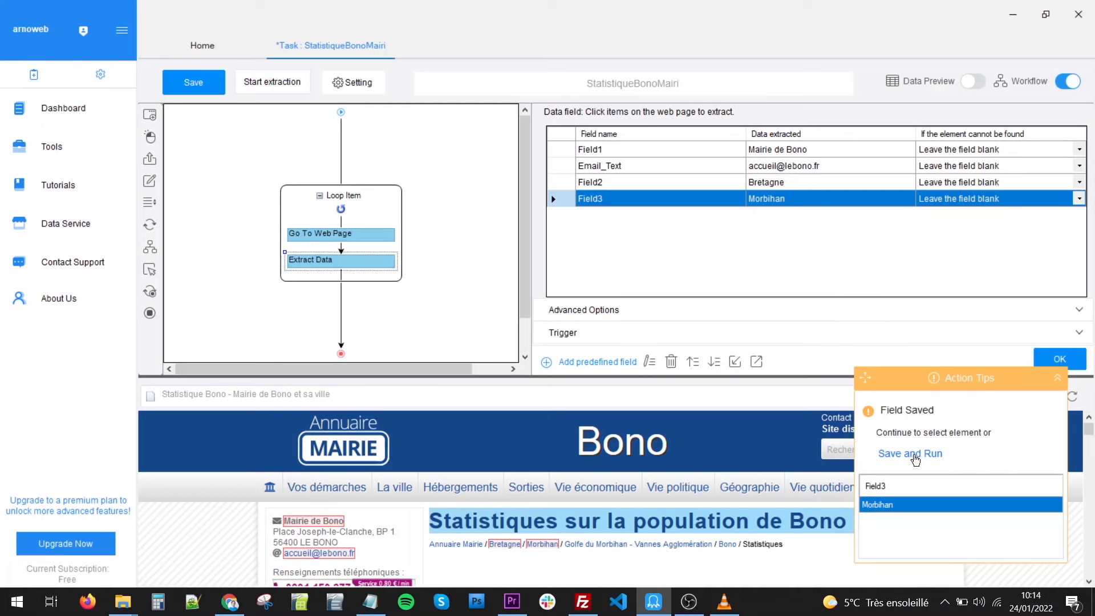
pyautogui.click(912, 454)
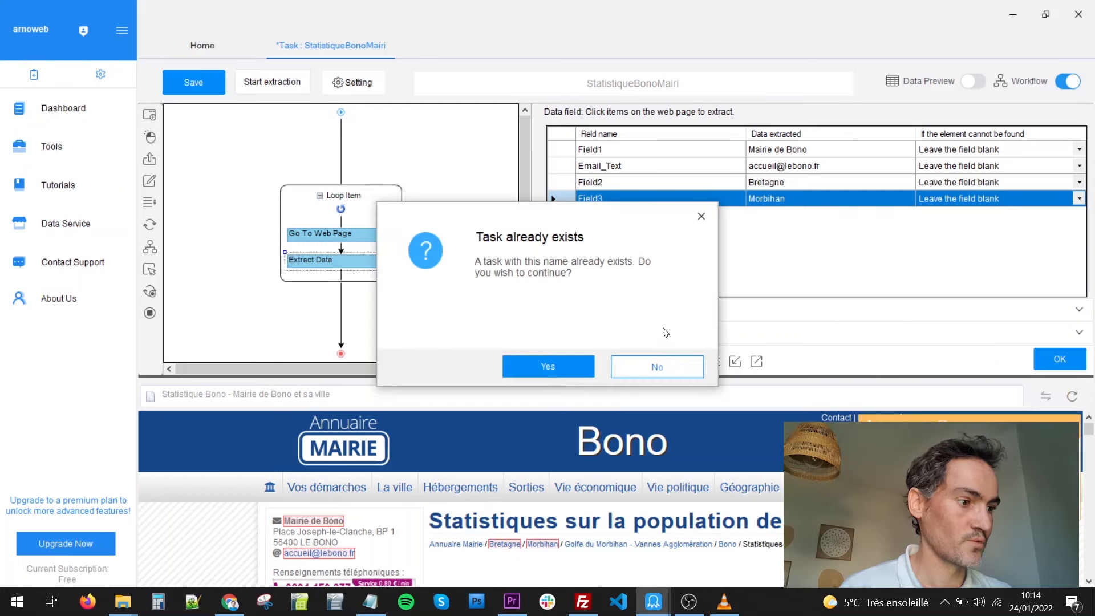
pyautogui.click(506, 362)
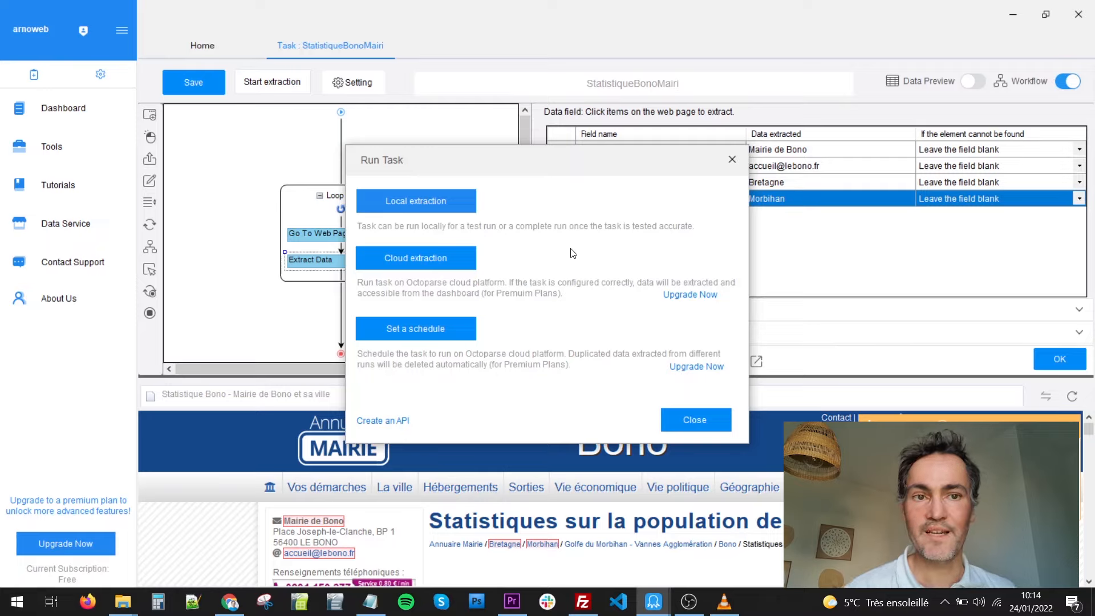
pyautogui.click(424, 203)
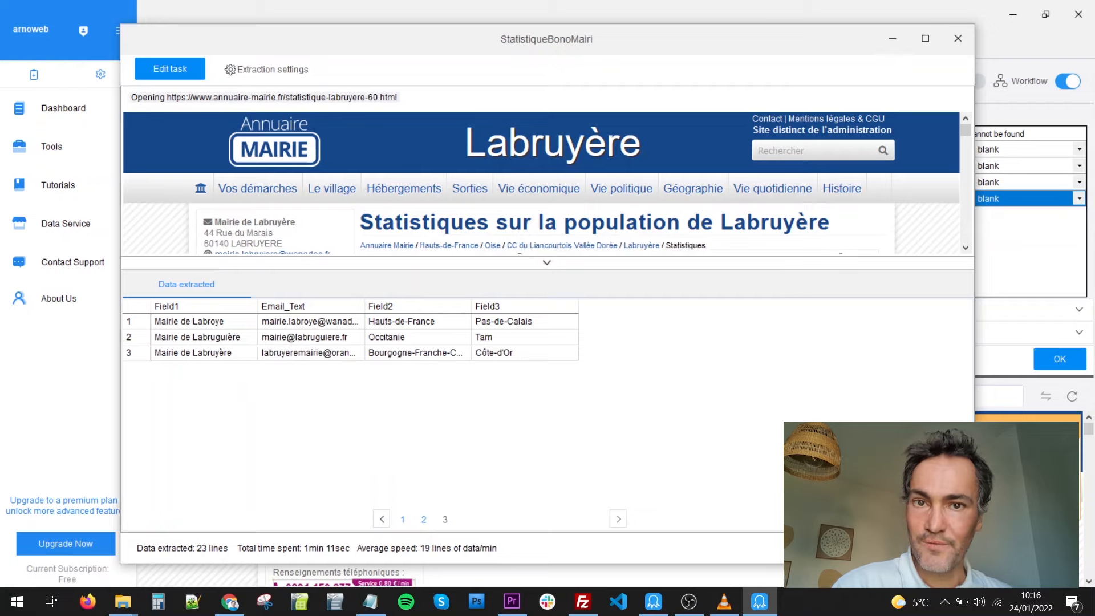
# Step: Stop the running extraction and export its data in Excel 2007 format as StatistiqueBonoMairi.xlsx in the Téléchargements folder
pyautogui.click(928, 548)
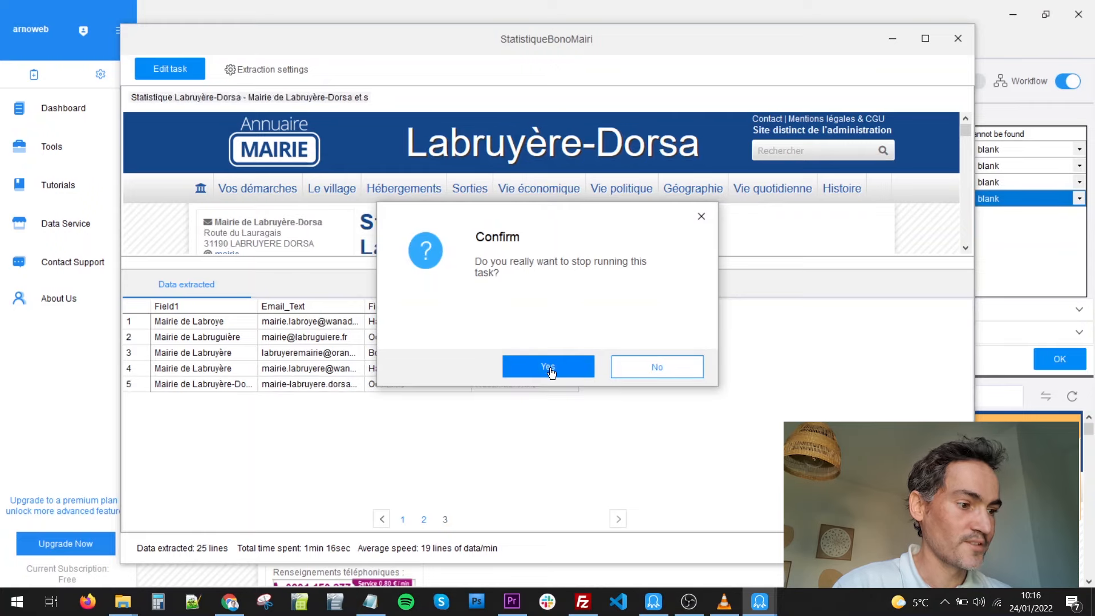
pyautogui.click(549, 368)
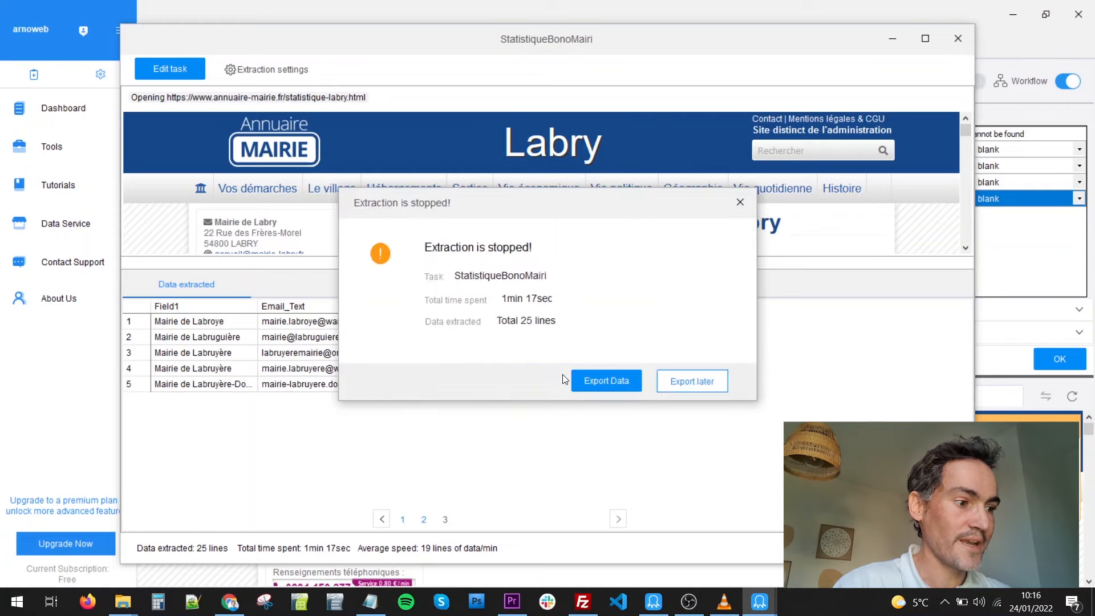
pyautogui.click(611, 383)
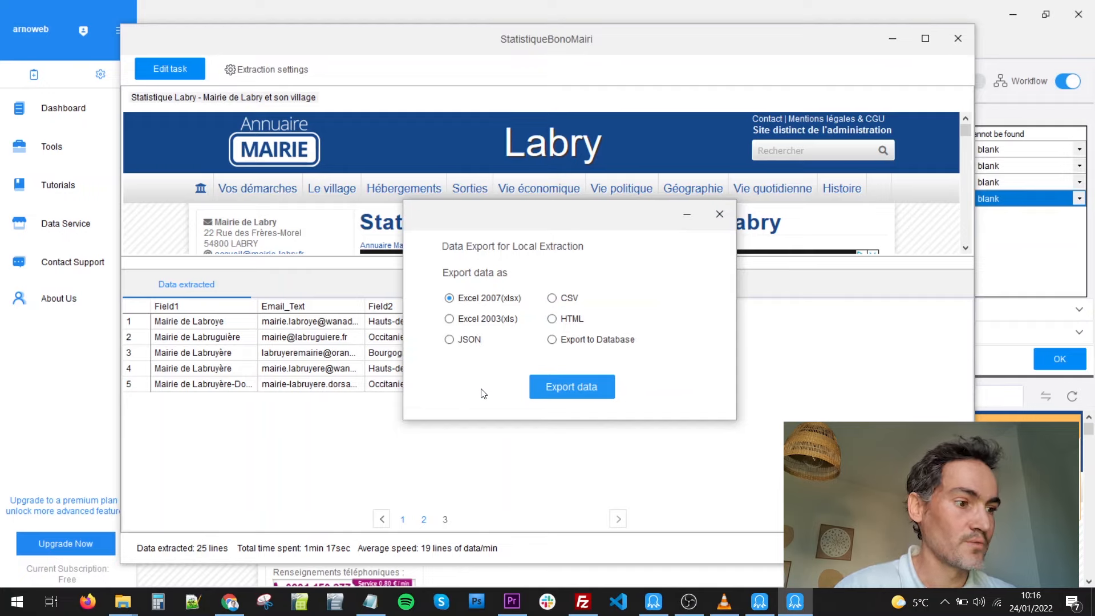
pyautogui.click(561, 396)
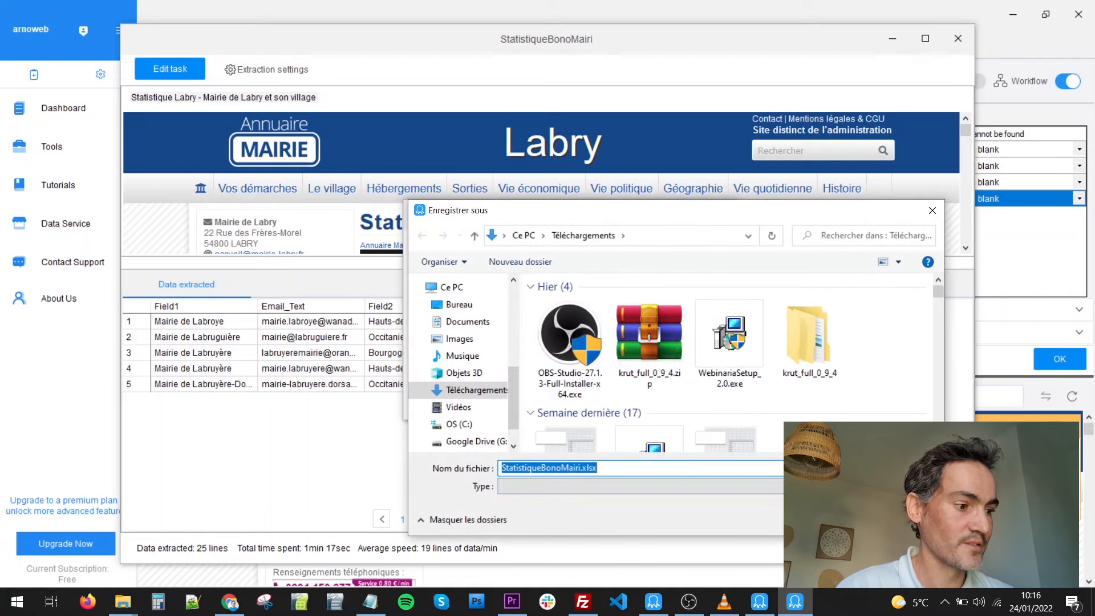
pyautogui.press('Return')
pyautogui.press('Return')
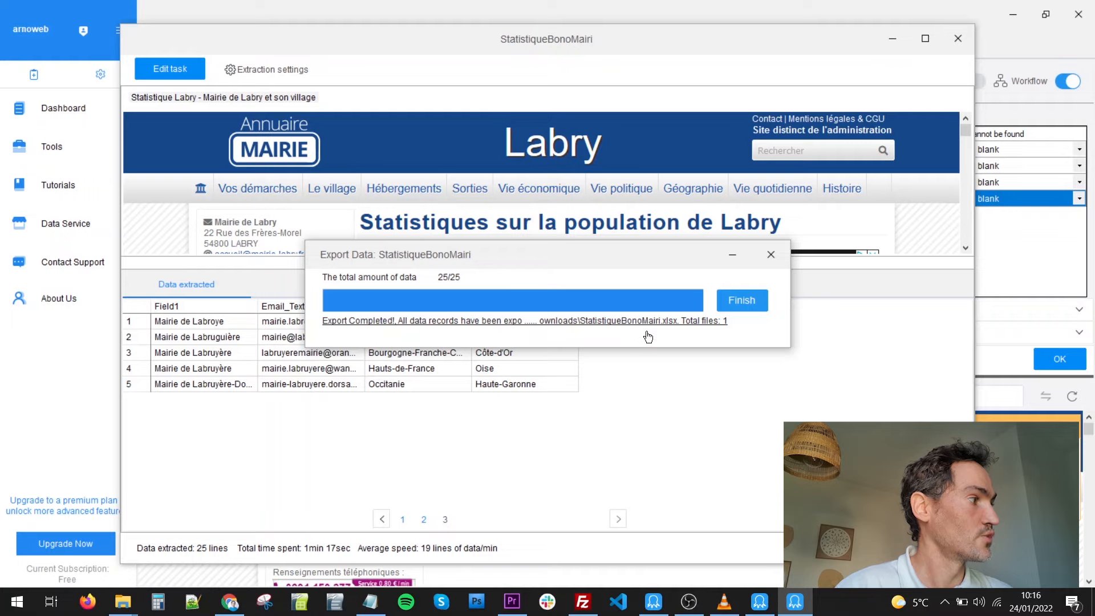
# Step: Open the exported StatistiqueBonoMairi.xlsx from its folder and widen columns A, B and C to fit their contents
pyautogui.click(493, 326)
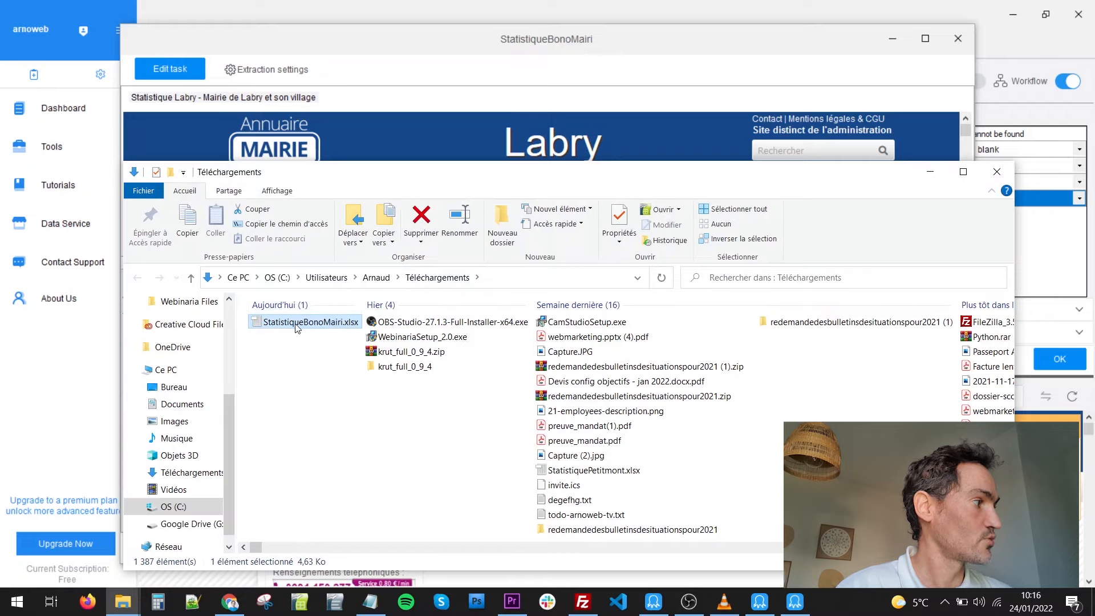
pyautogui.doubleClick(297, 324)
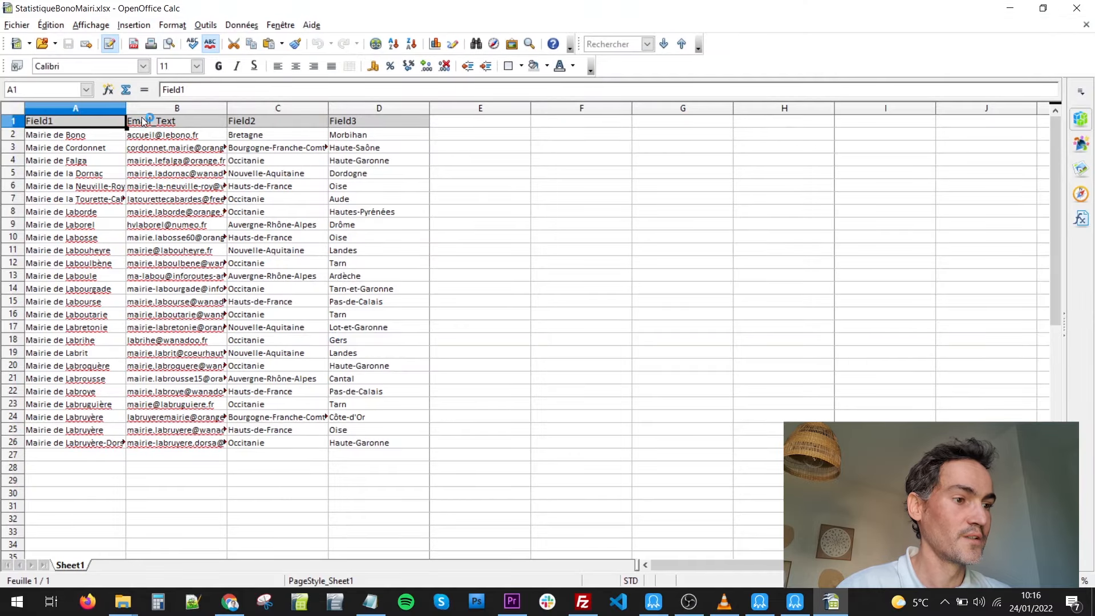
pyautogui.doubleClick(126, 107)
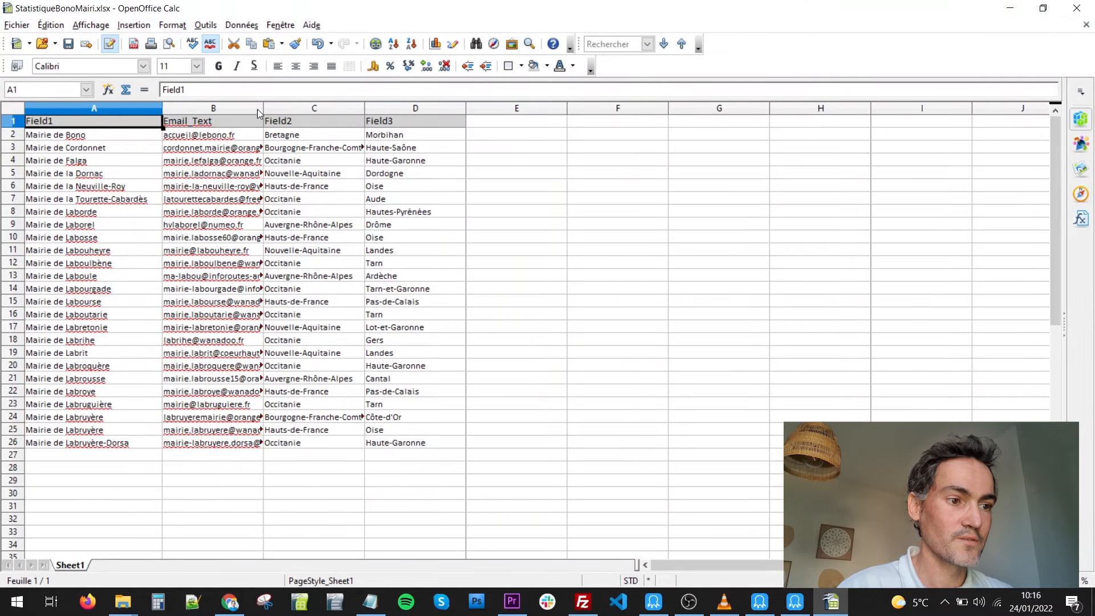
pyautogui.moveTo(263, 105); pyautogui.dragTo(311, 106)
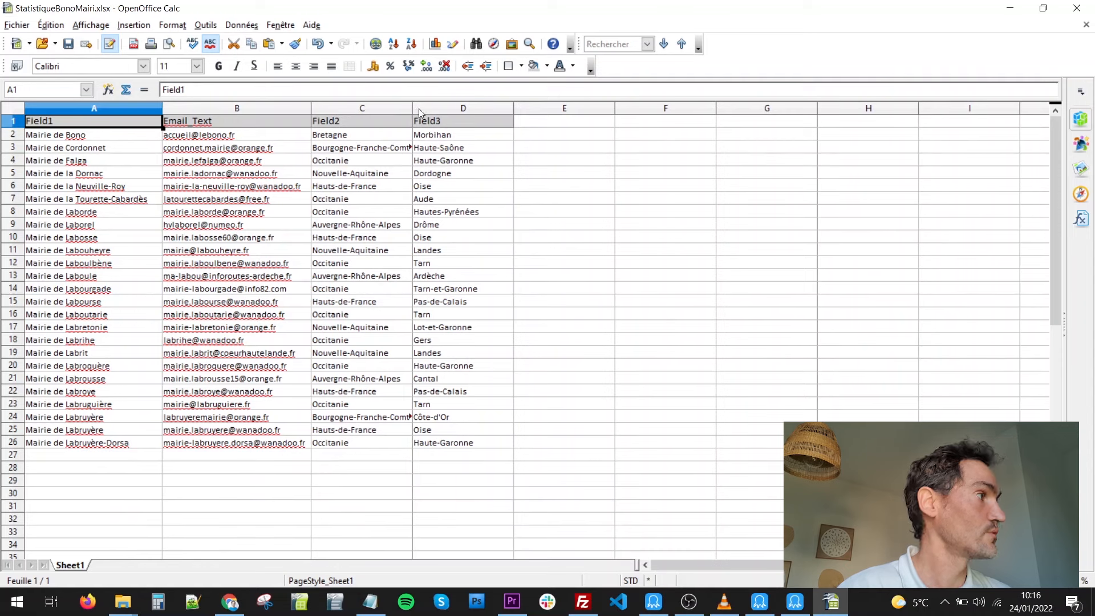
pyautogui.moveTo(412, 108); pyautogui.dragTo(456, 108)
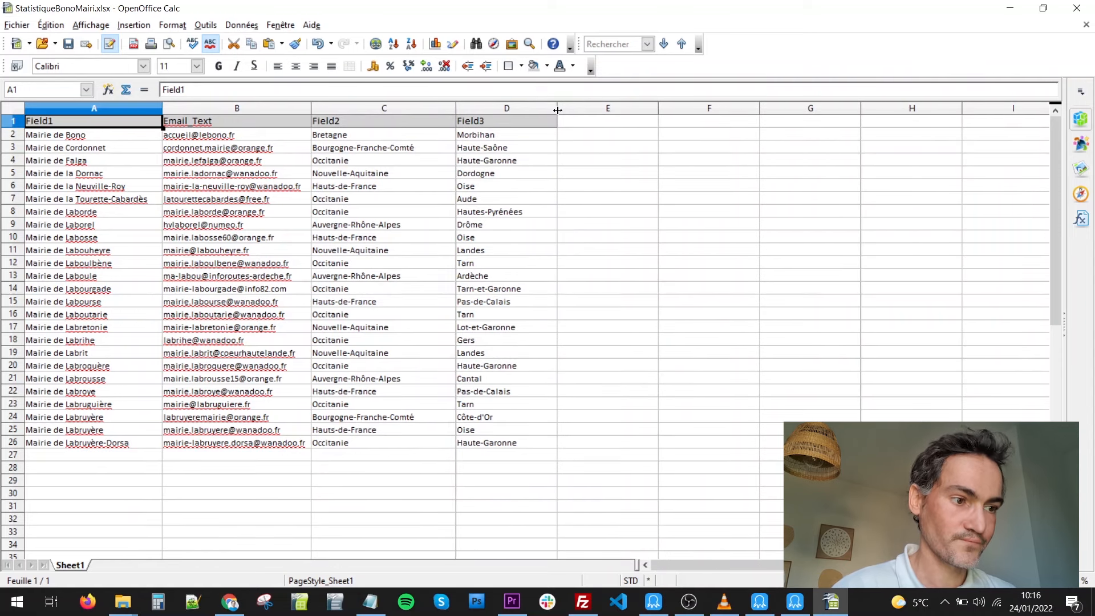
pyautogui.click(657, 239)
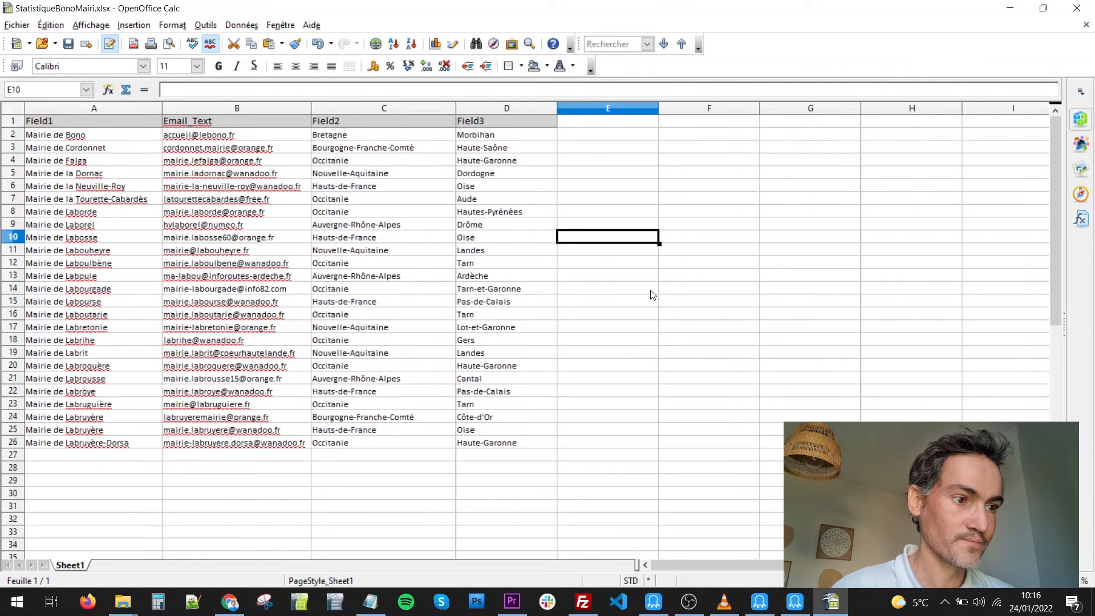